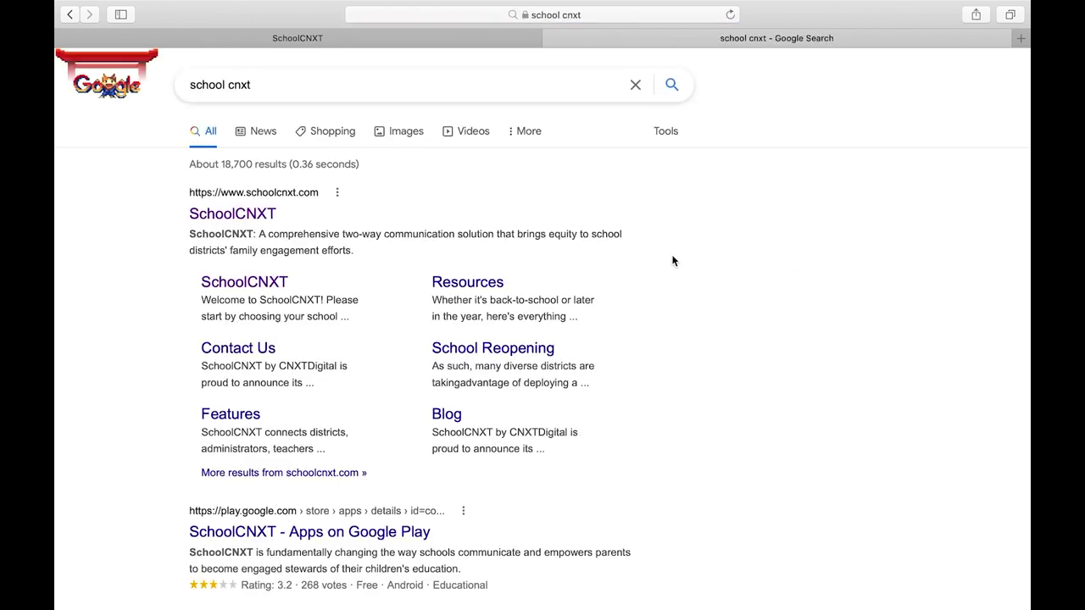
Open the SchoolCNXT website from the search results and go to its LOG IN page
click(265, 219)
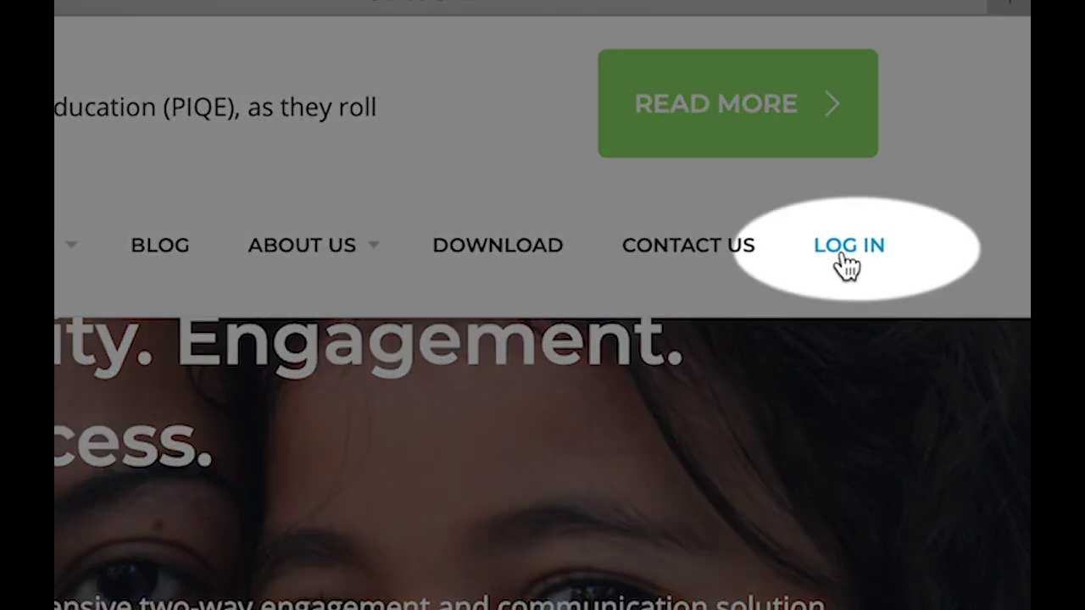
click(846, 257)
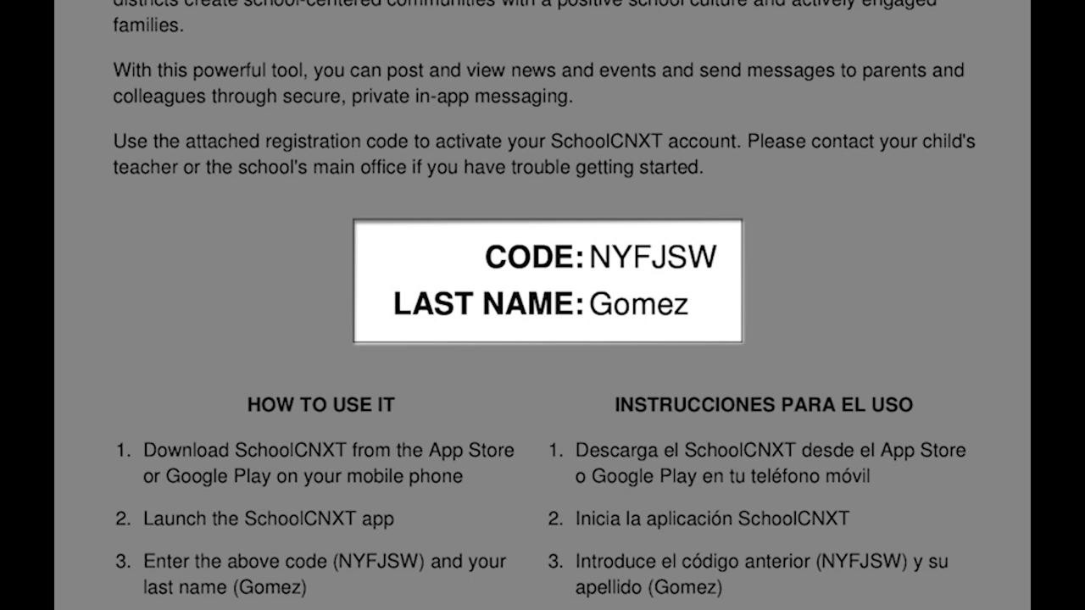
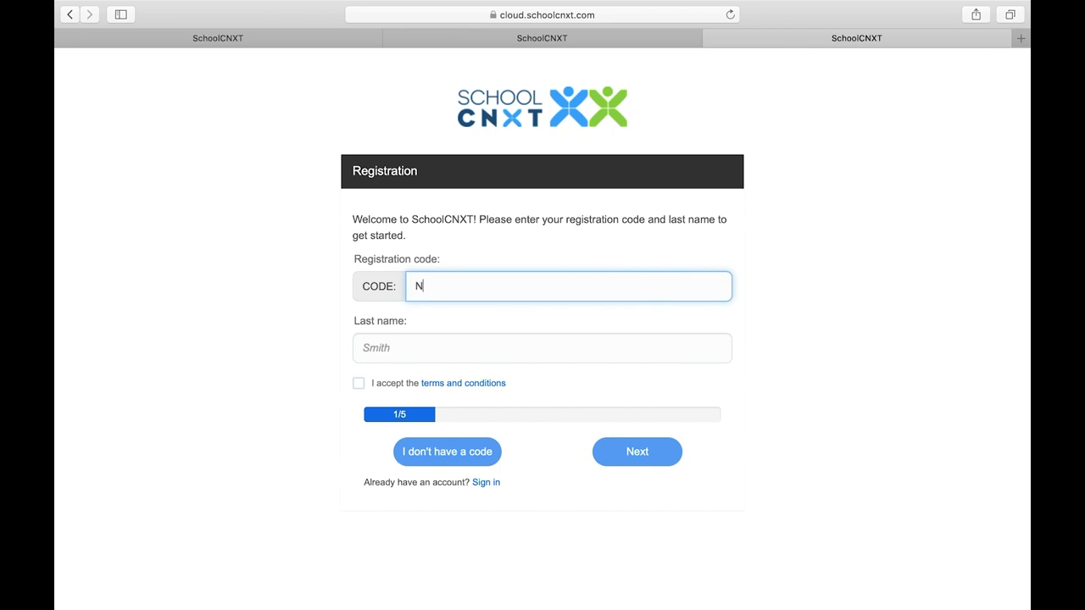
Enter the registration code and the parent's last name, accept the terms, and continue to contact details
click(555, 347)
text(Gomez)
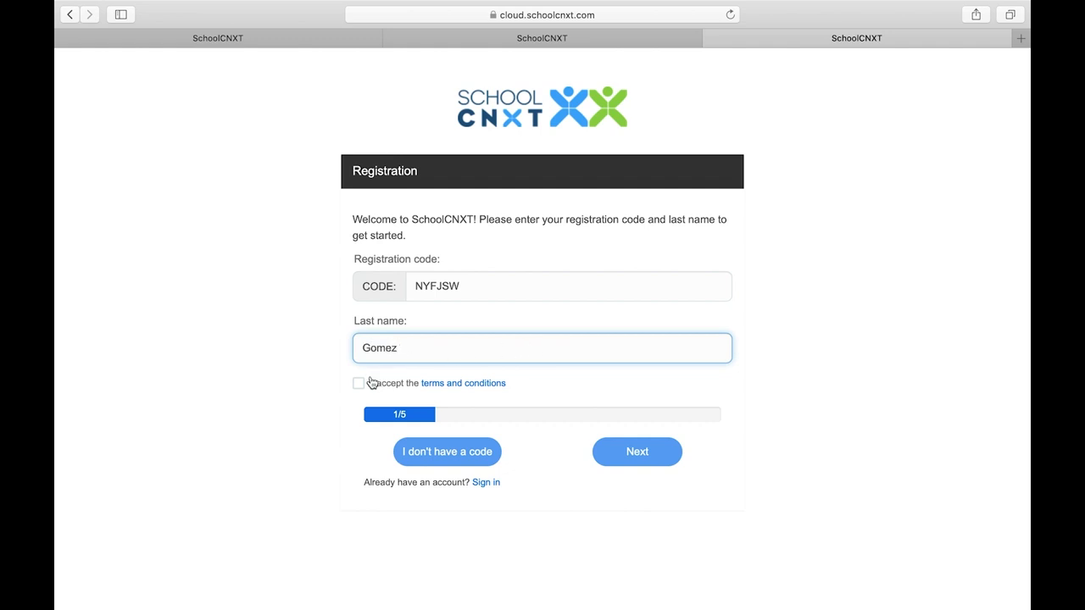
click(358, 383)
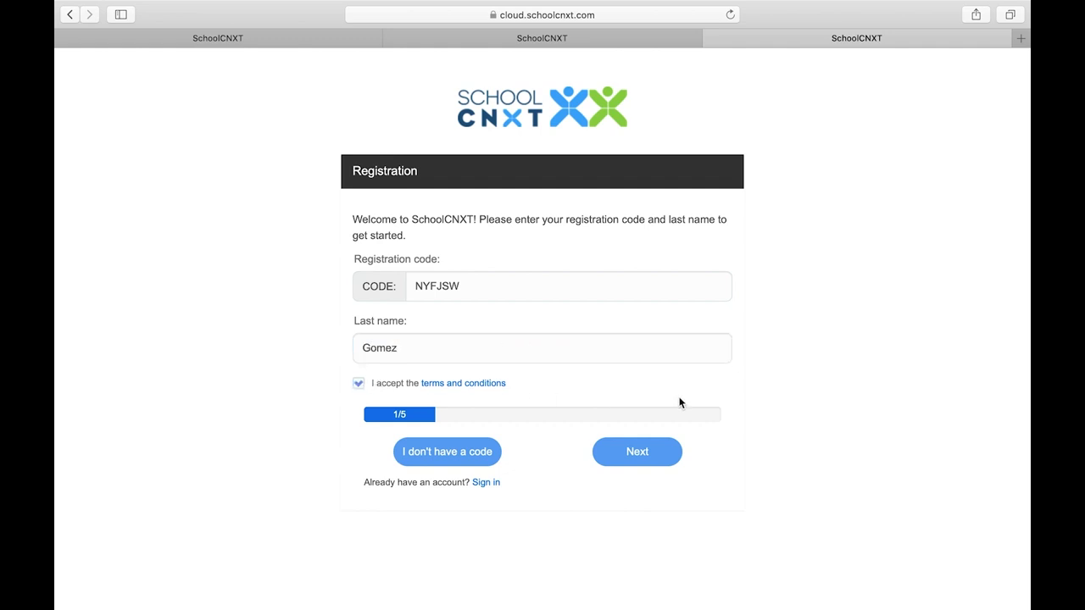
click(649, 457)
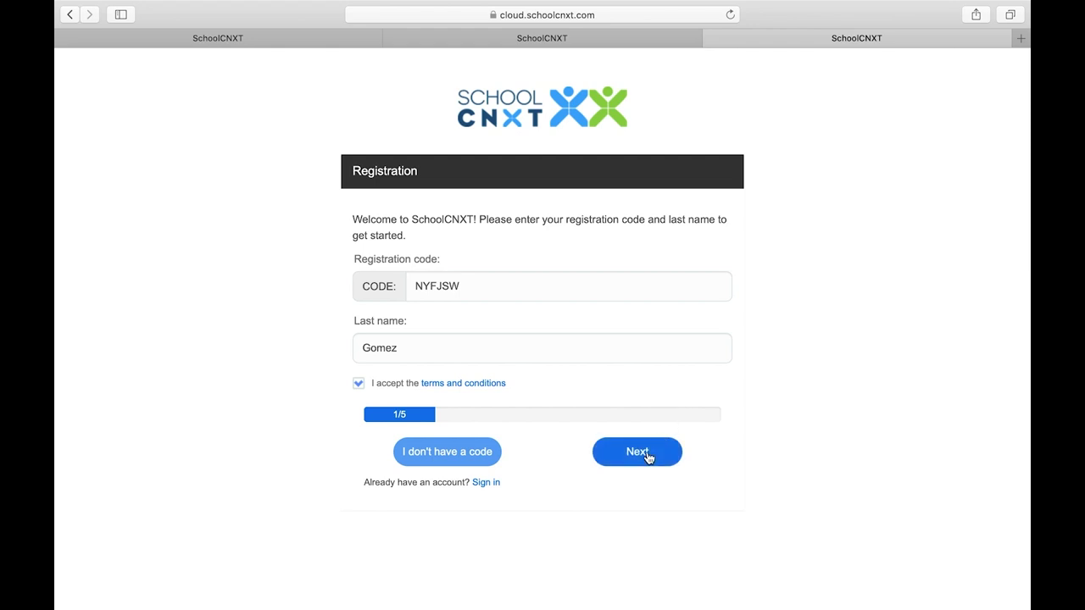
click(649, 457)
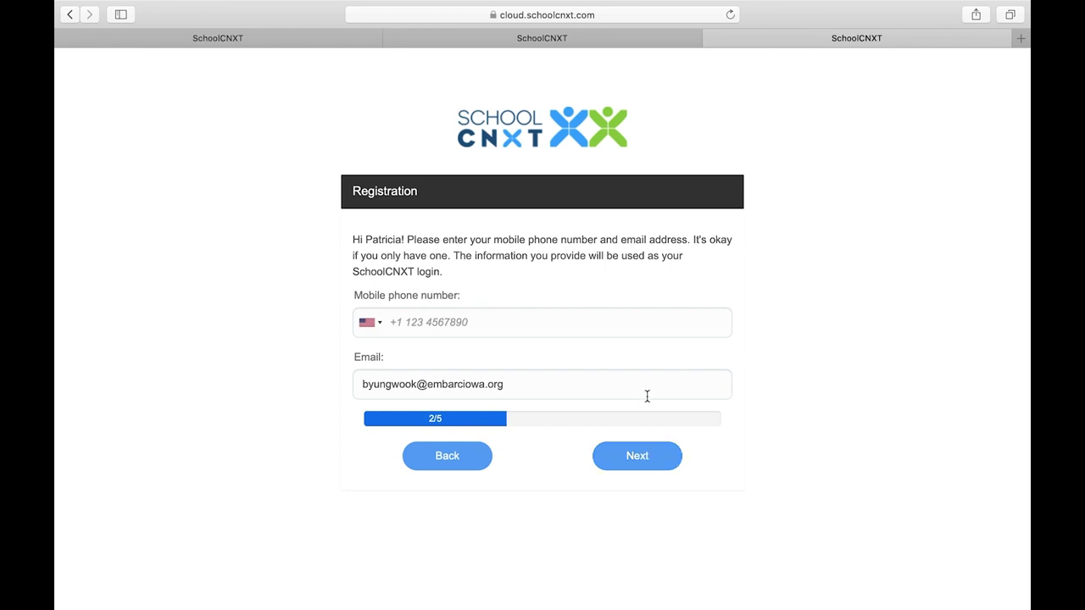
Set directory privacy to 'Do not include me in the directory' and continue to language settings
click(644, 458)
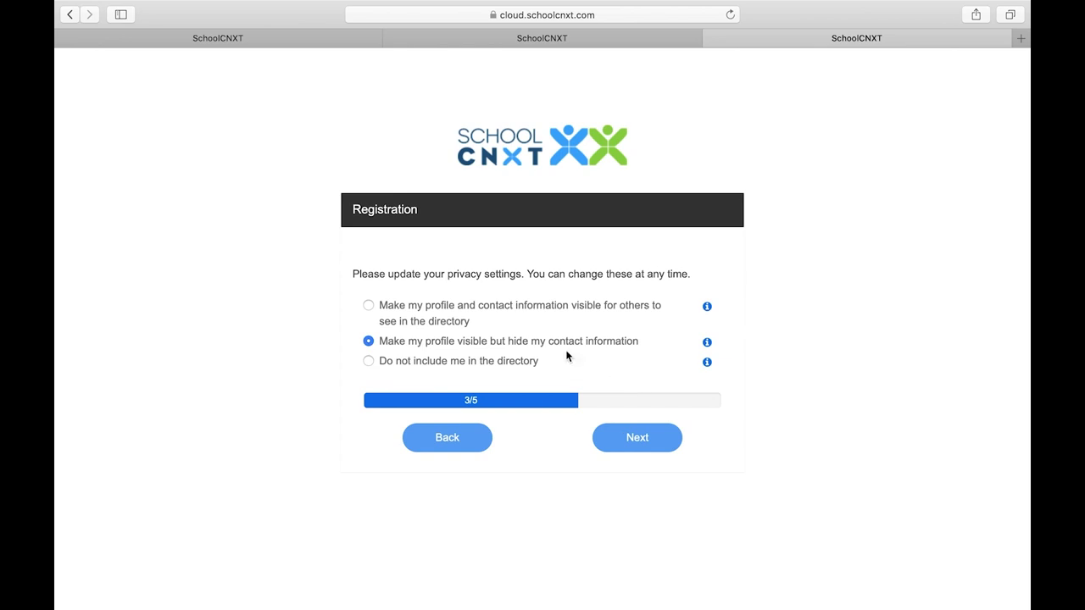
click(368, 306)
click(369, 342)
click(369, 363)
click(647, 436)
Select Hmong as the account language and continue to the password step
click(679, 342)
scroll(591, 459, down, 3)
scroll(591, 460, down, 5)
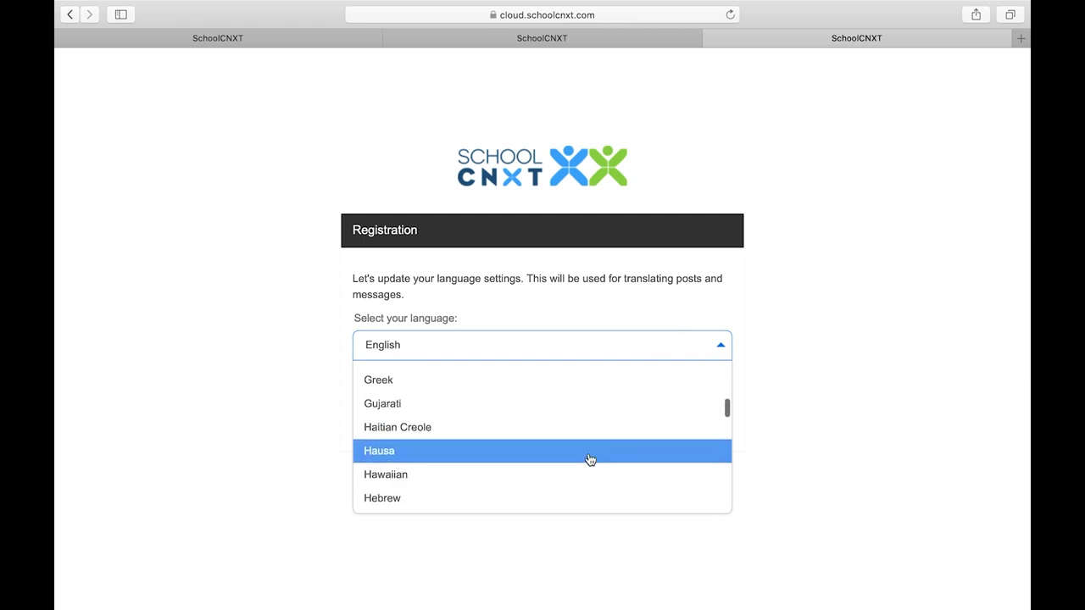
click(573, 447)
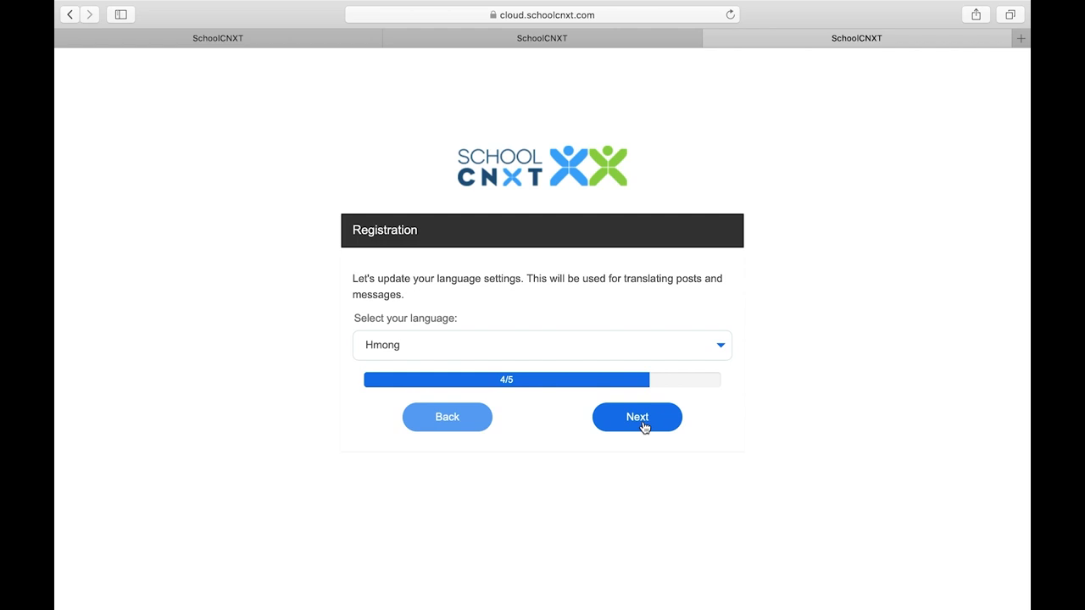
click(644, 427)
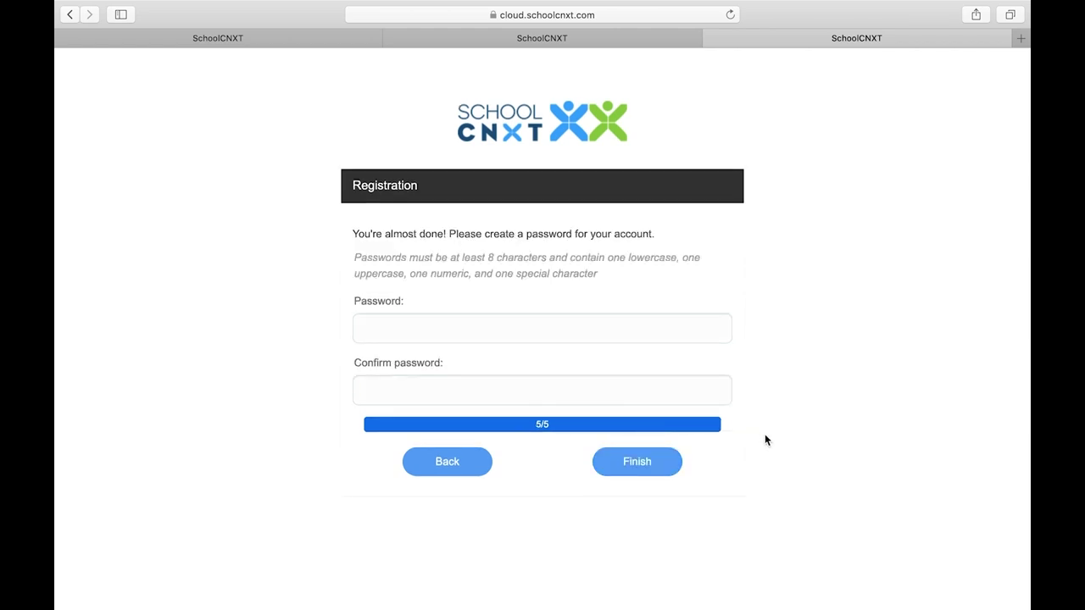
Enter and confirm the account password, then finish registration
click(615, 328)
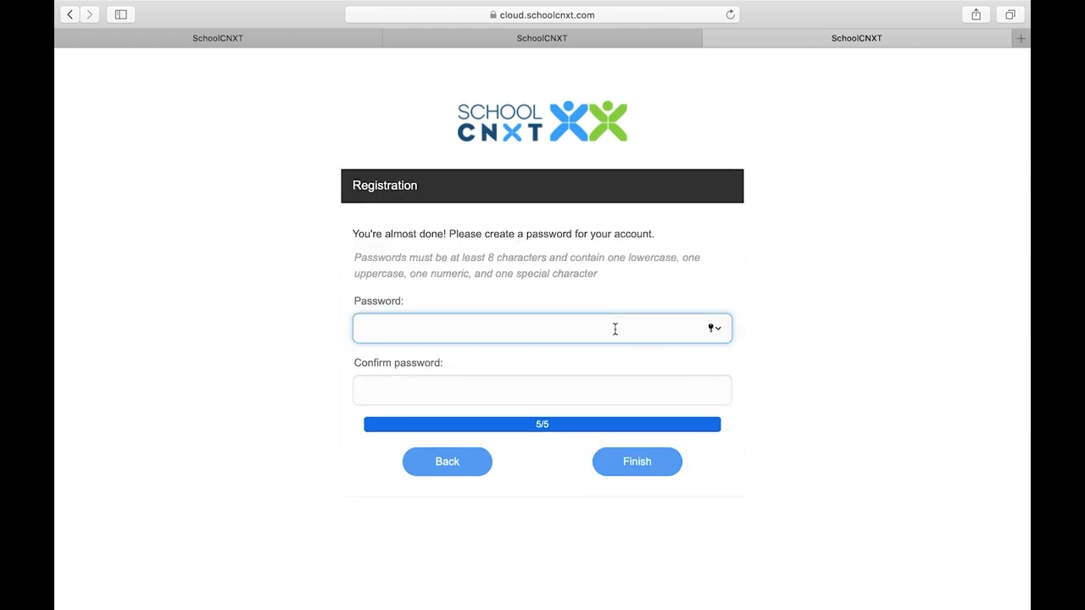
text(••••••••••)
click(551, 381)
text(•••••)
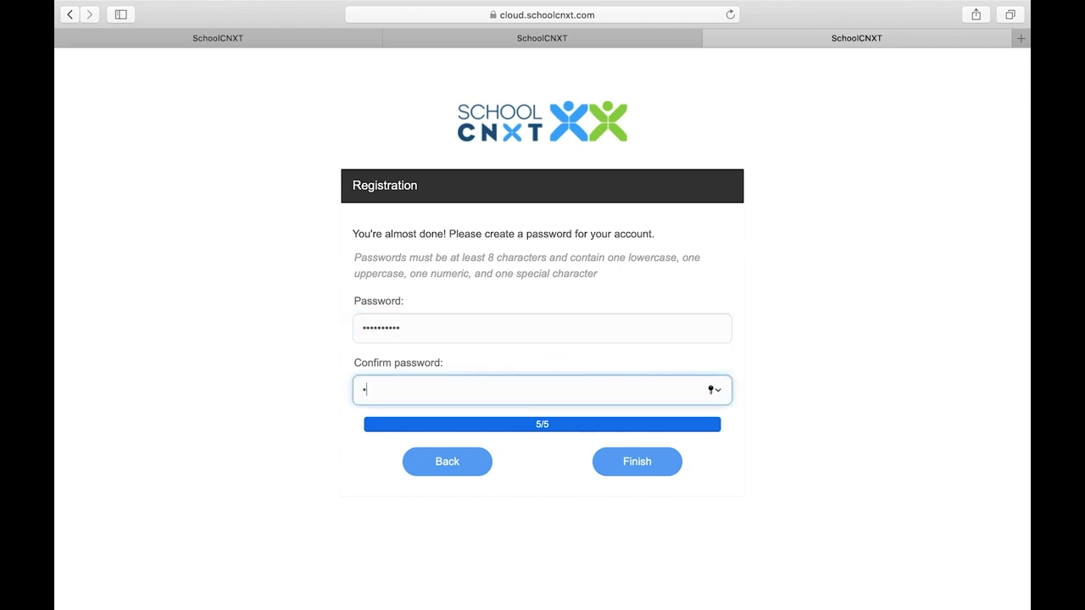
text(•••••)
click(642, 462)
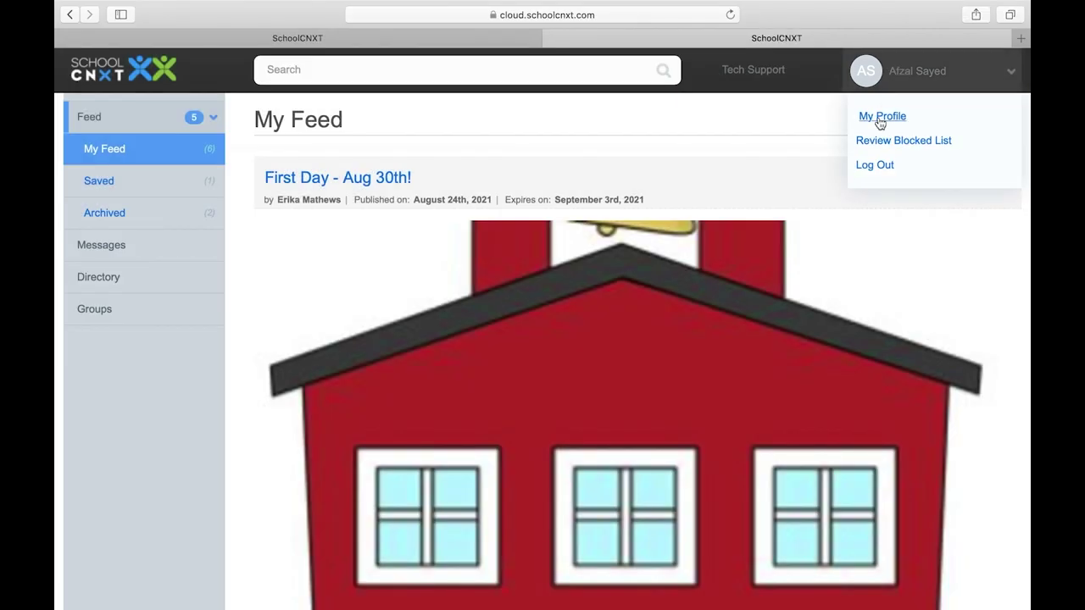
In My Profile settings, switch 'Translate into' to French and save the profile
click(879, 121)
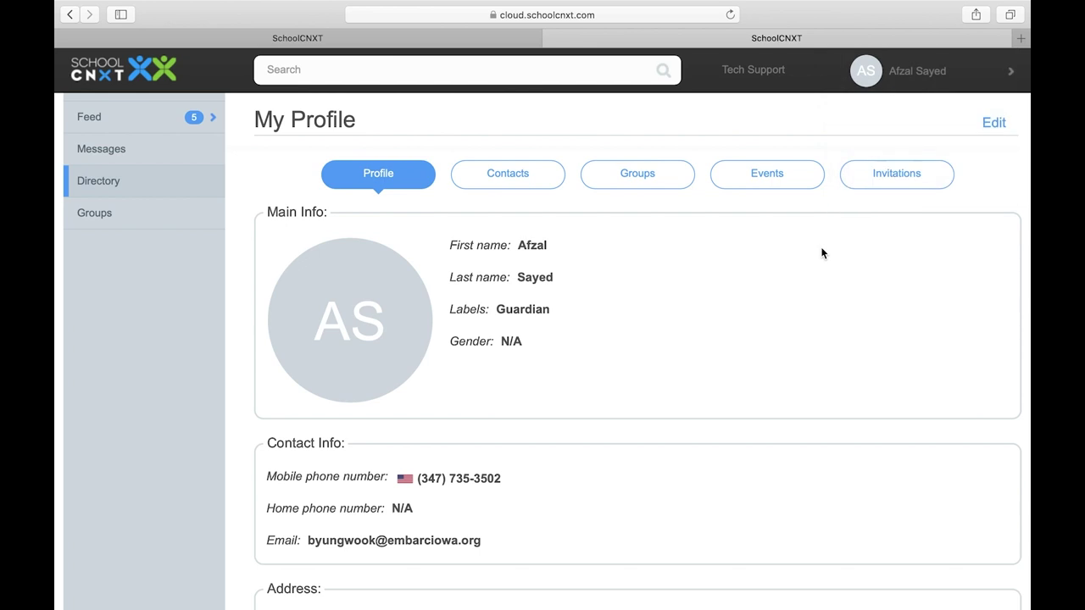
click(995, 124)
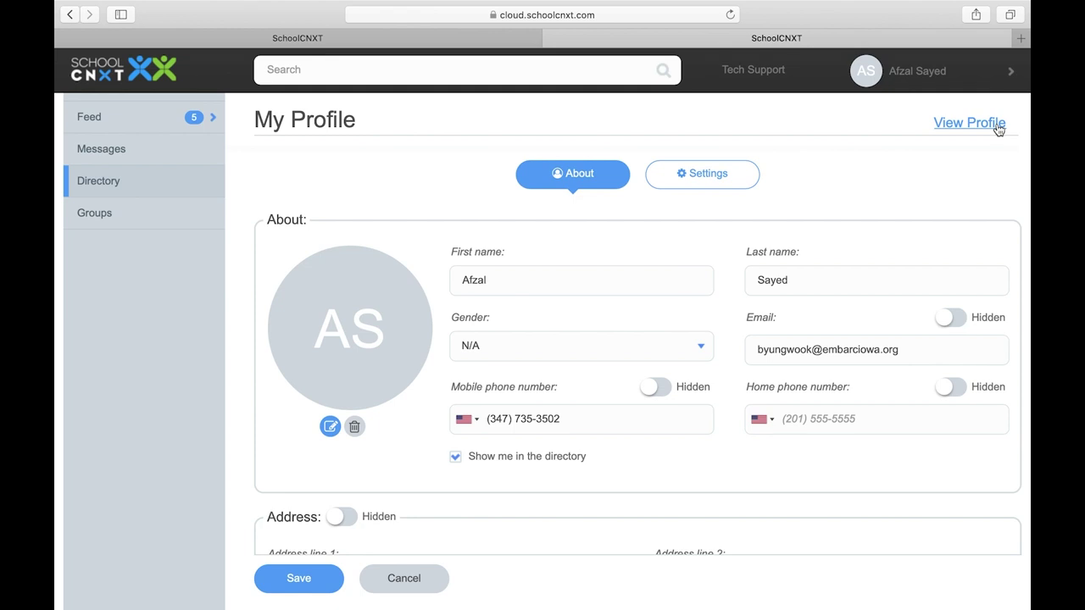
click(711, 186)
click(720, 410)
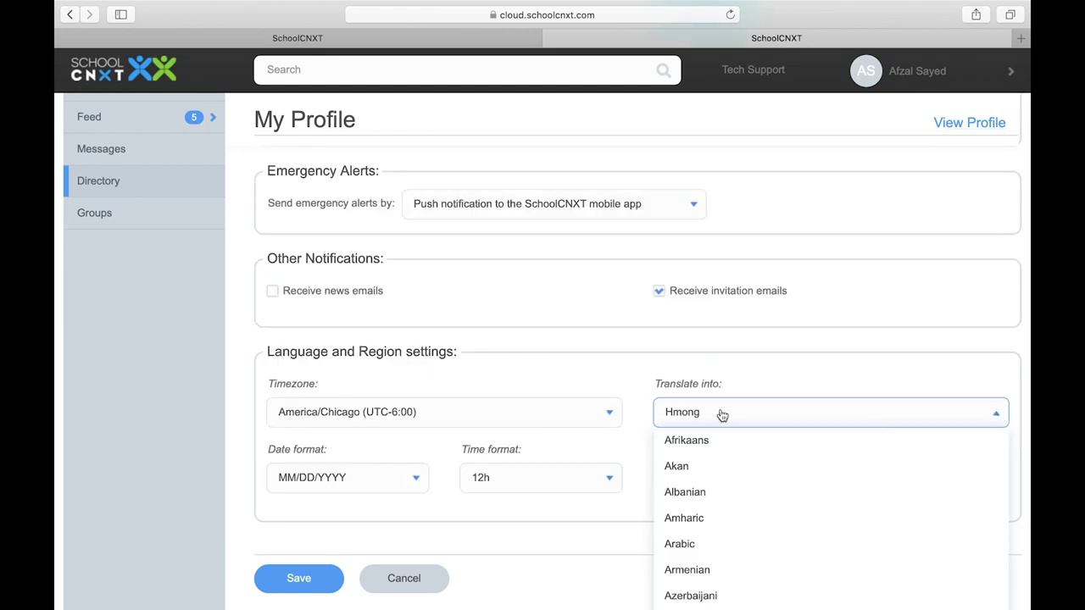
scroll(729, 482, down, 5)
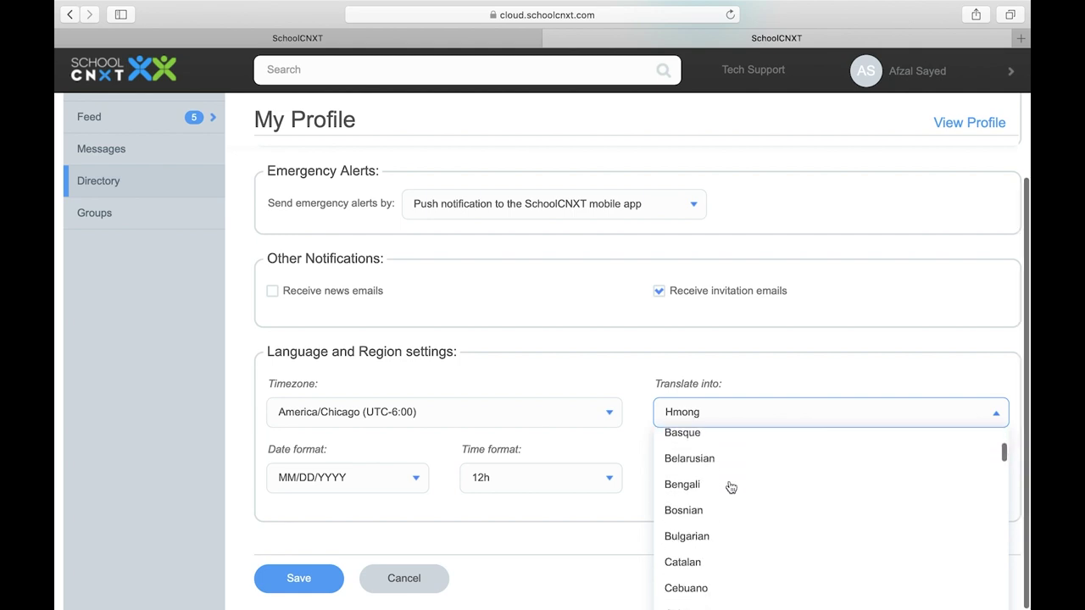
scroll(731, 487, down, 5)
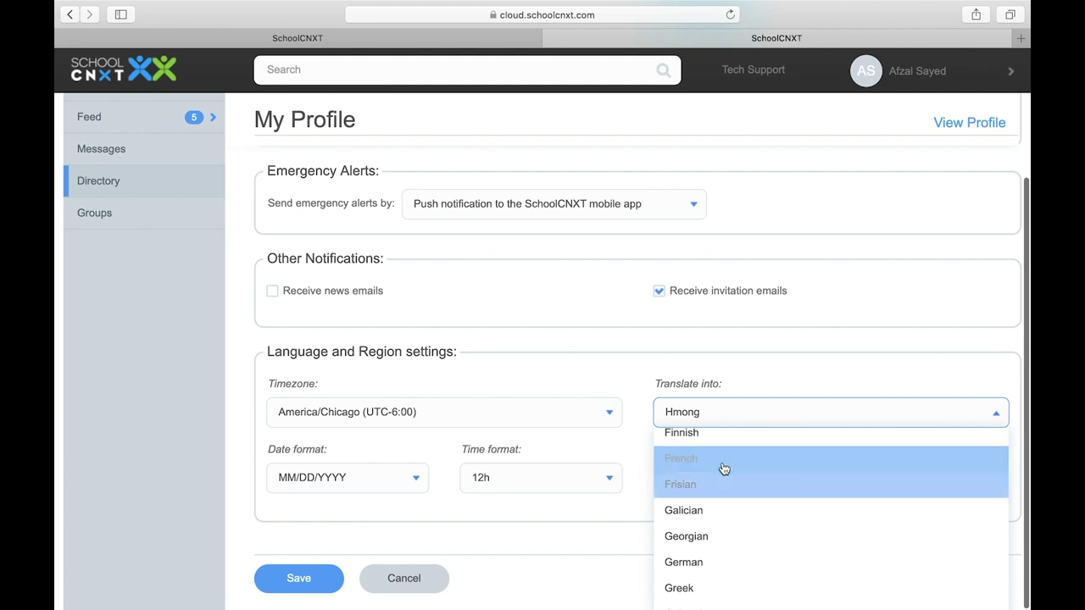
click(723, 467)
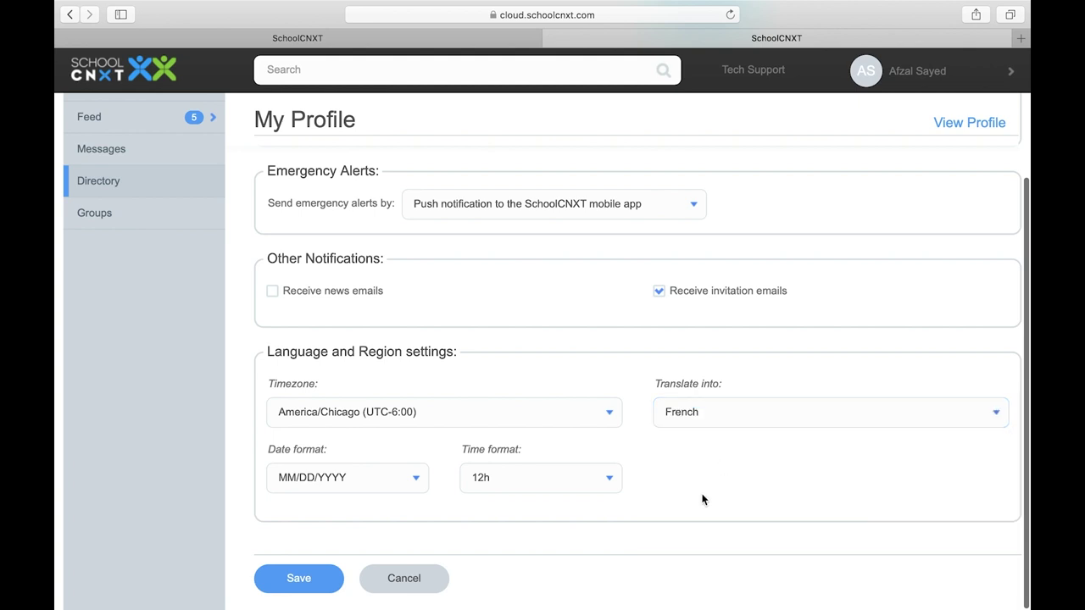
click(301, 584)
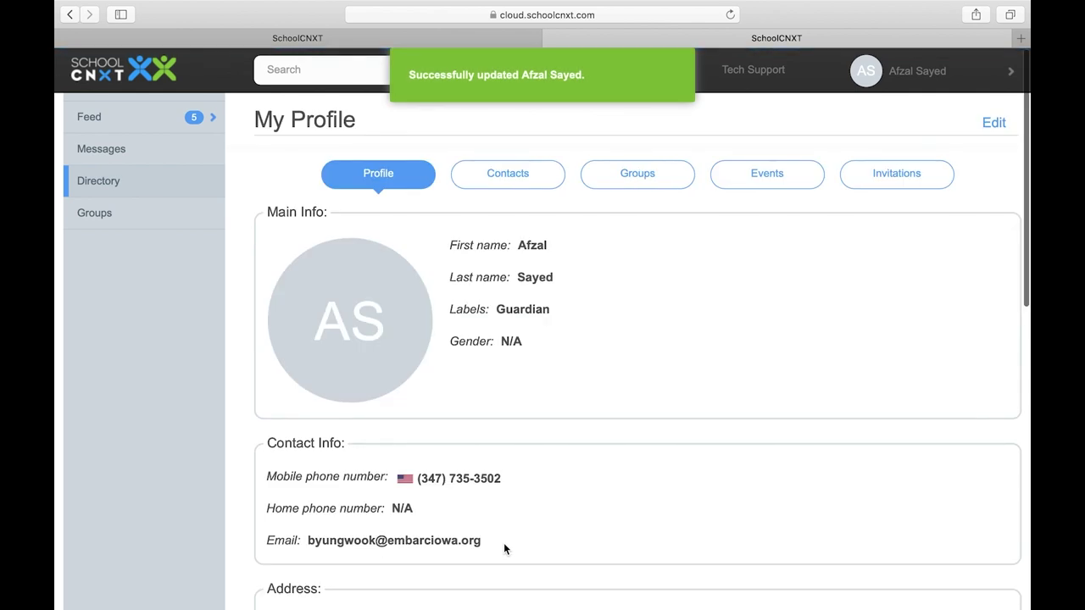
Save the second 'First Day - Aug 30th!' post in the Feed using its gear menu
click(142, 122)
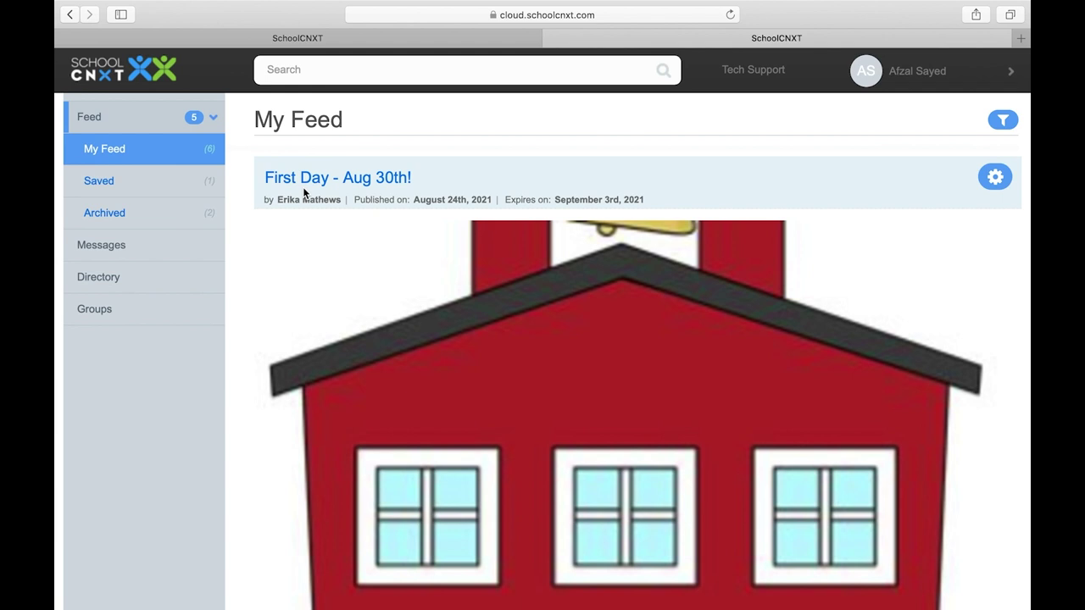
scroll(273, 228, down, 5)
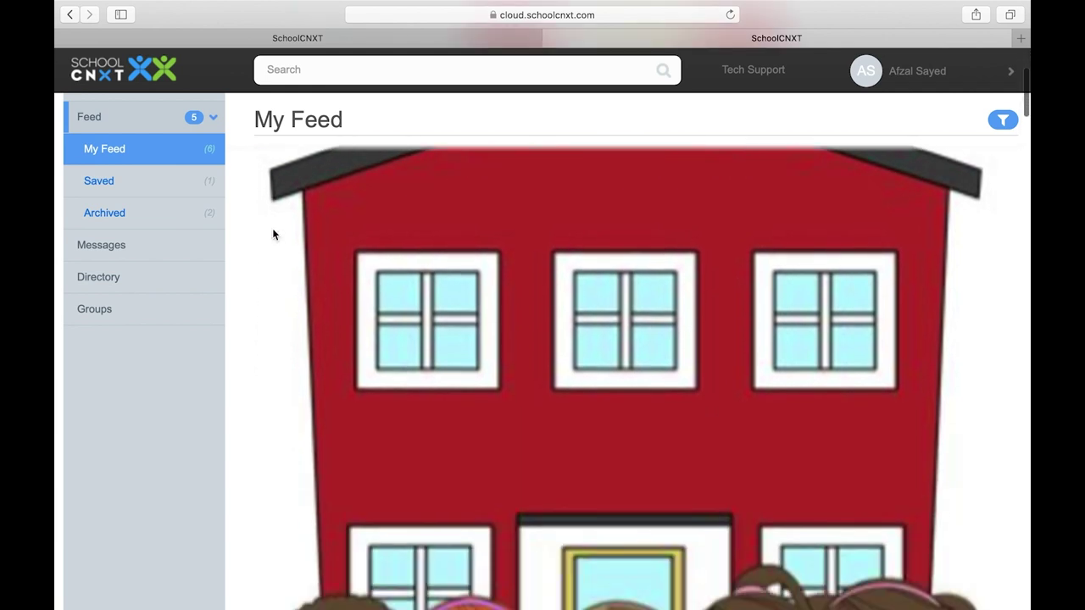
scroll(272, 230, down, 10)
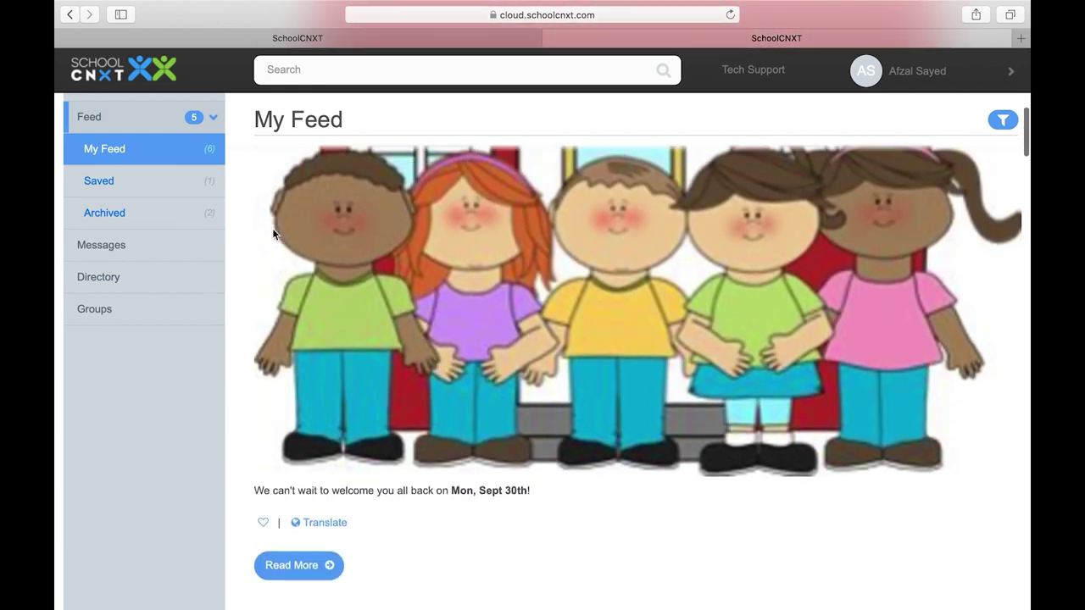
scroll(273, 229, down, 6)
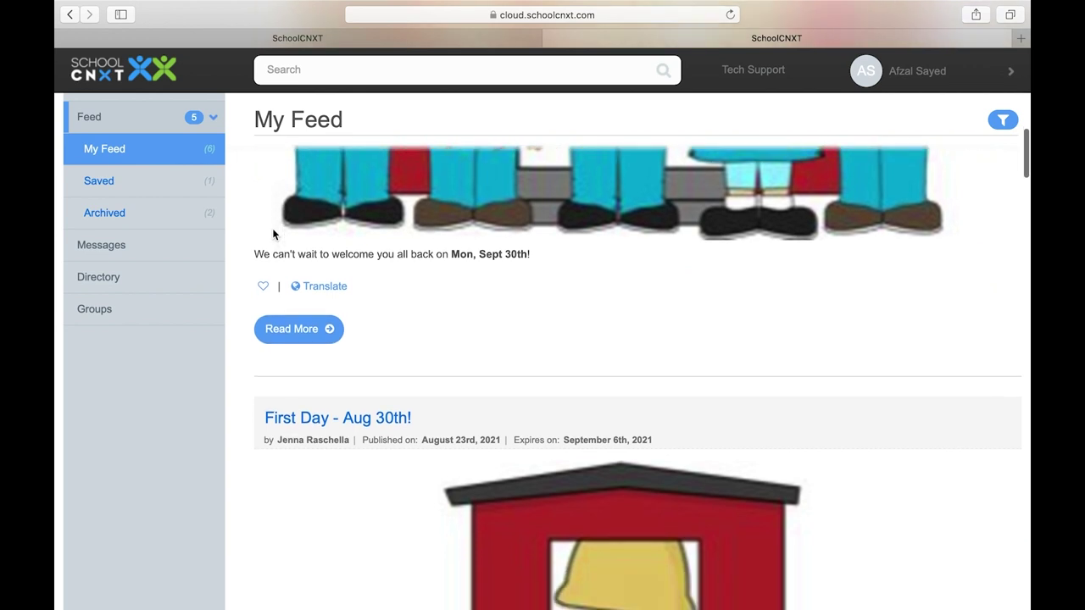
scroll(272, 230, down, 3)
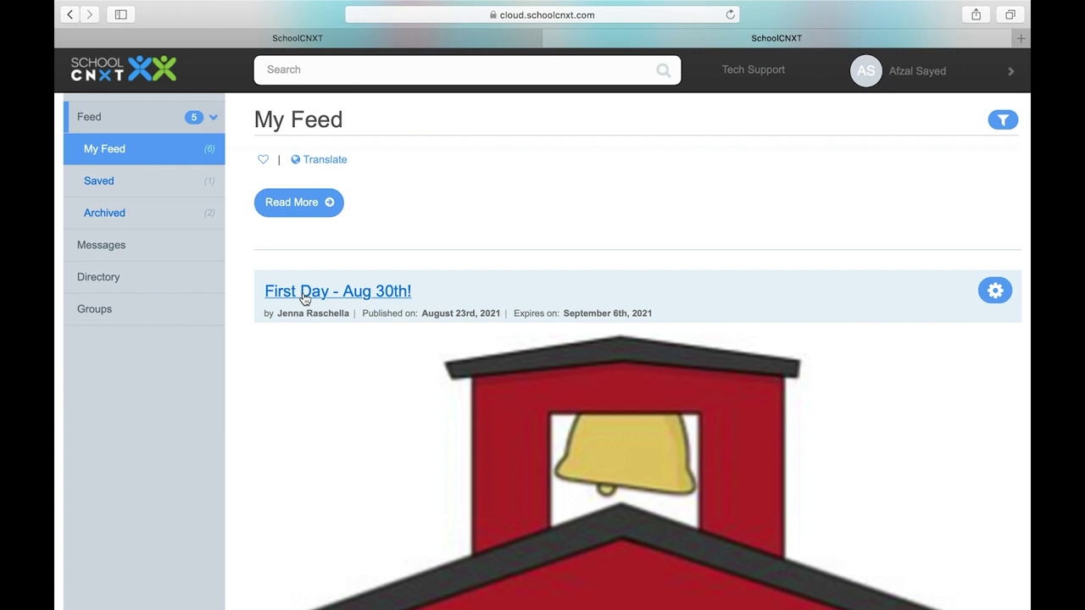
click(995, 291)
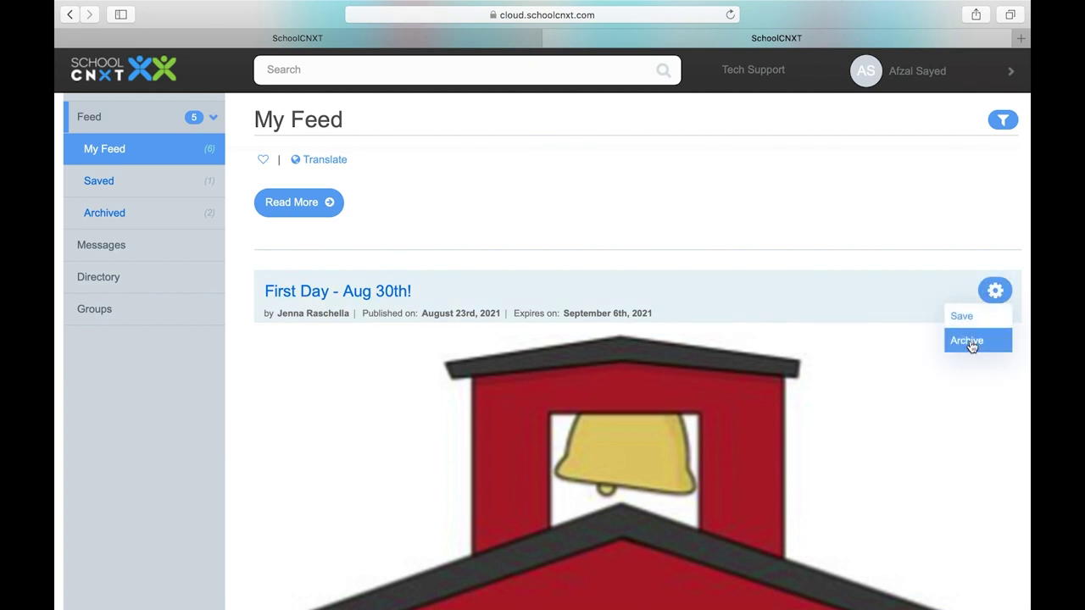
click(975, 317)
scroll(979, 324, down, 10)
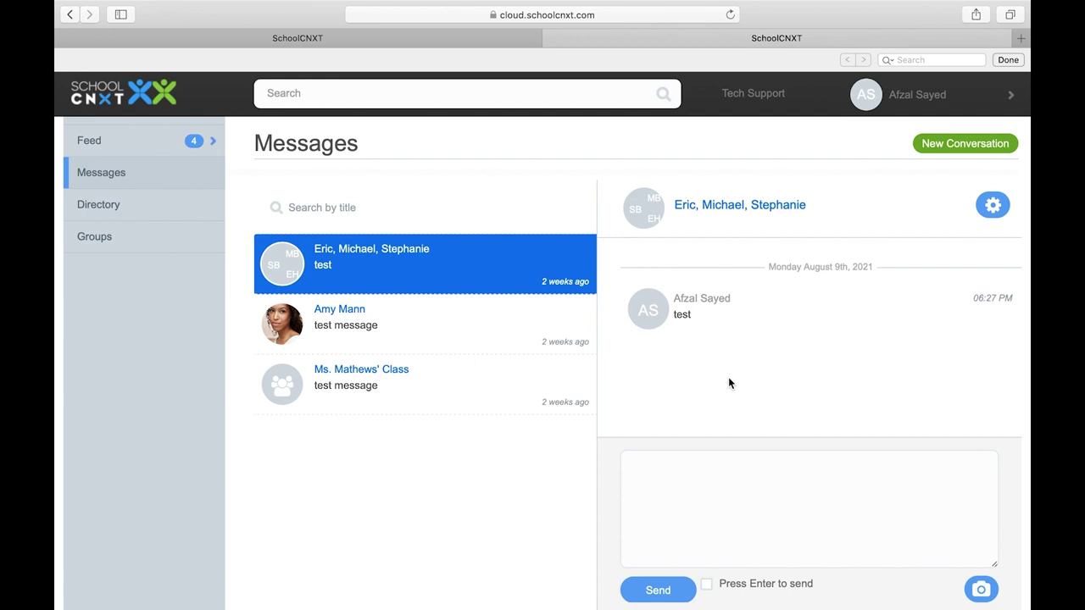
Start a new conversation with the first listed user and a second user, and type 'test'
click(944, 148)
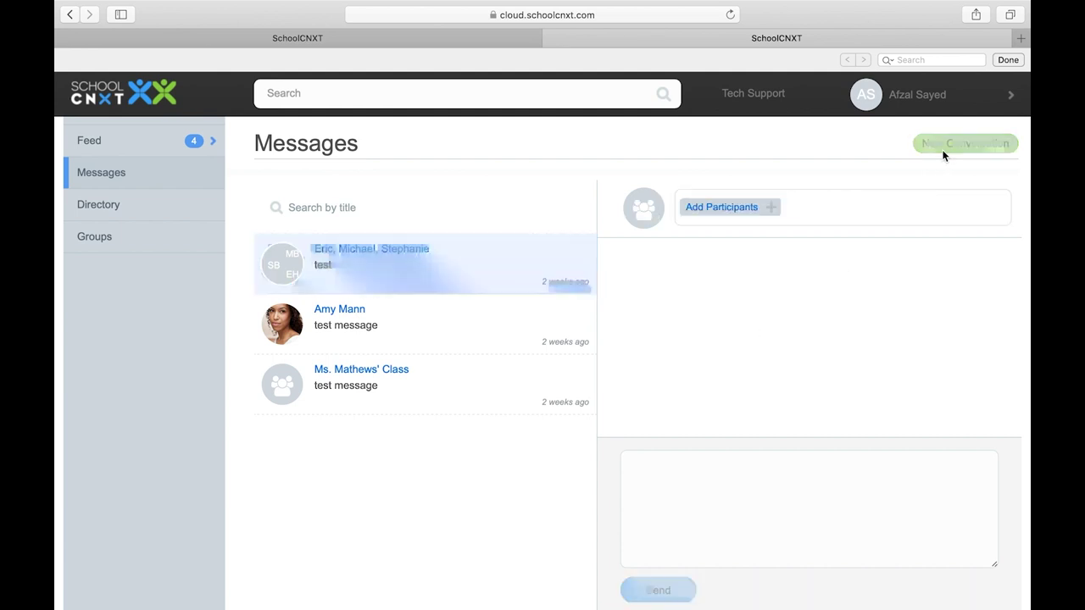
click(740, 213)
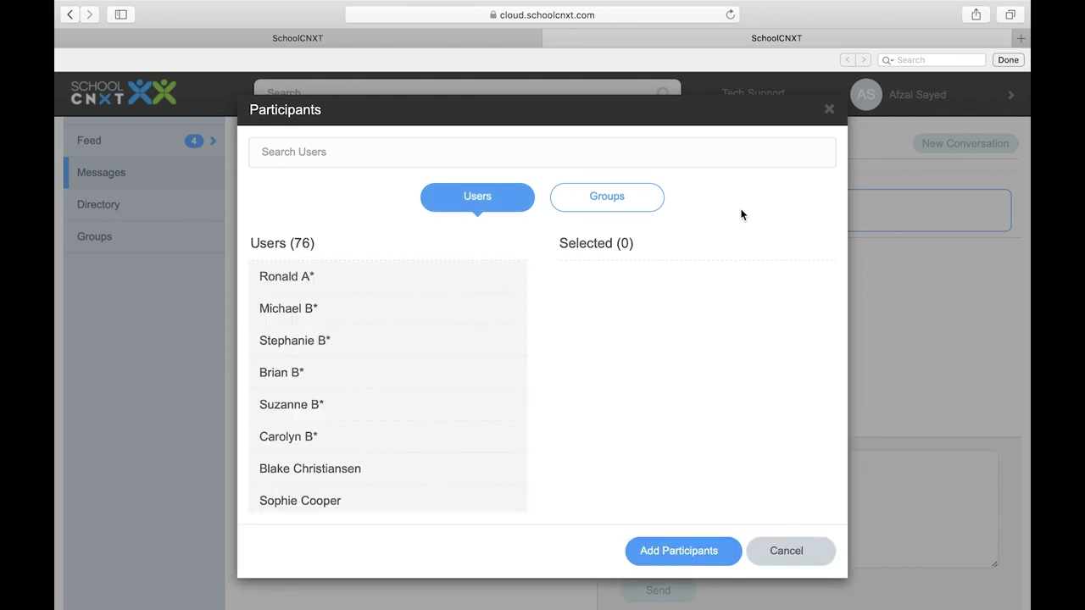
click(462, 285)
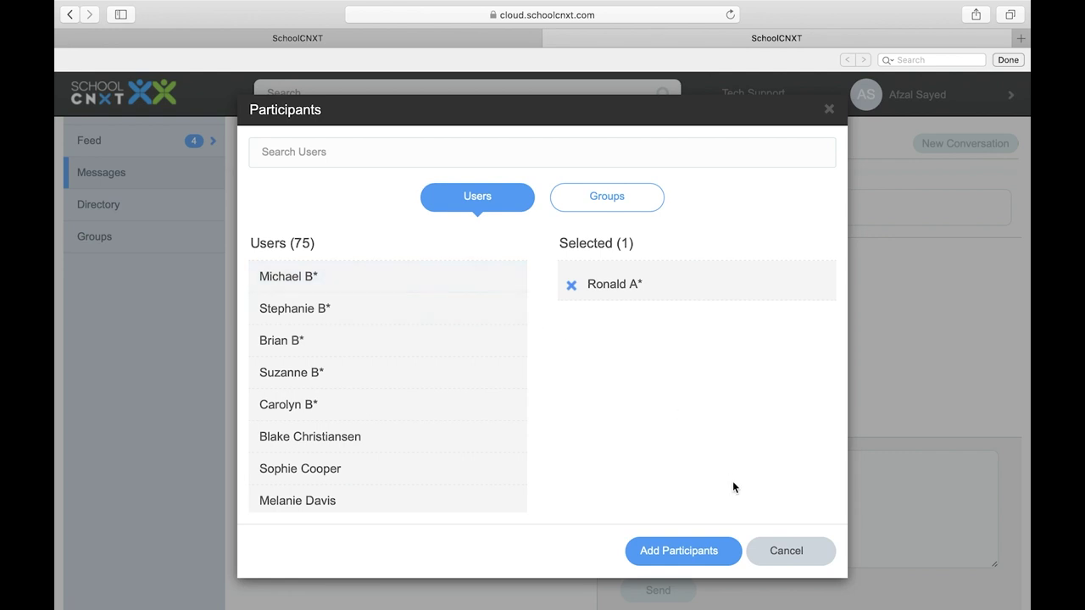
click(414, 430)
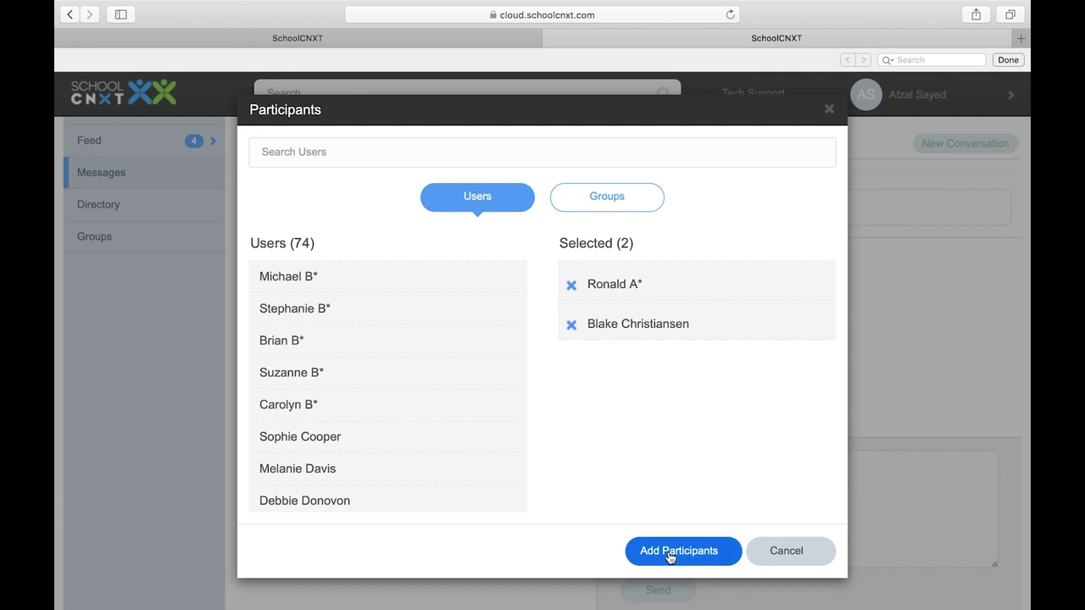
click(669, 553)
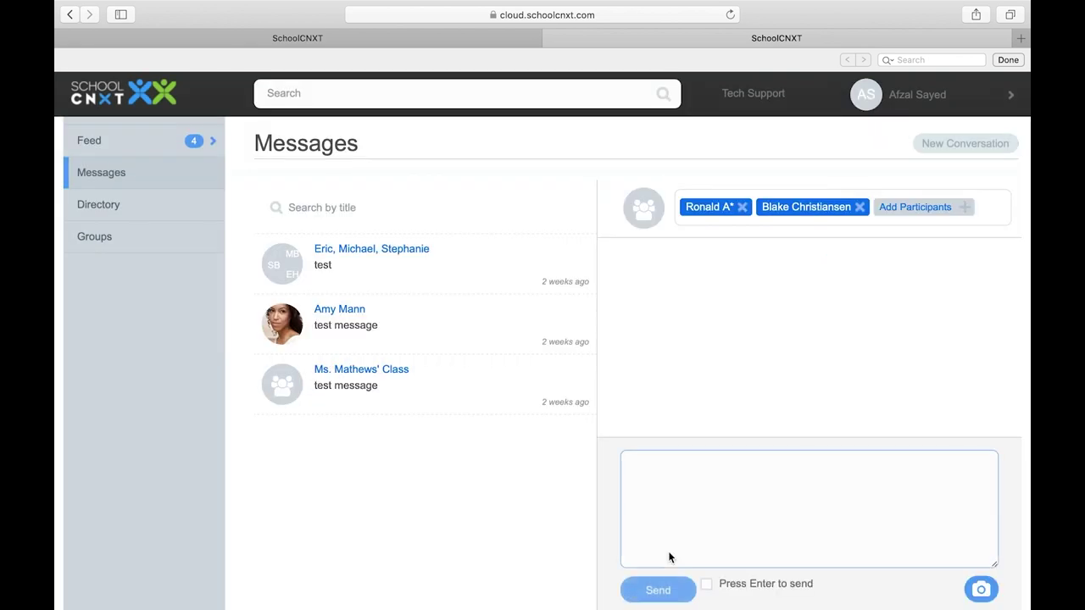
click(706, 493)
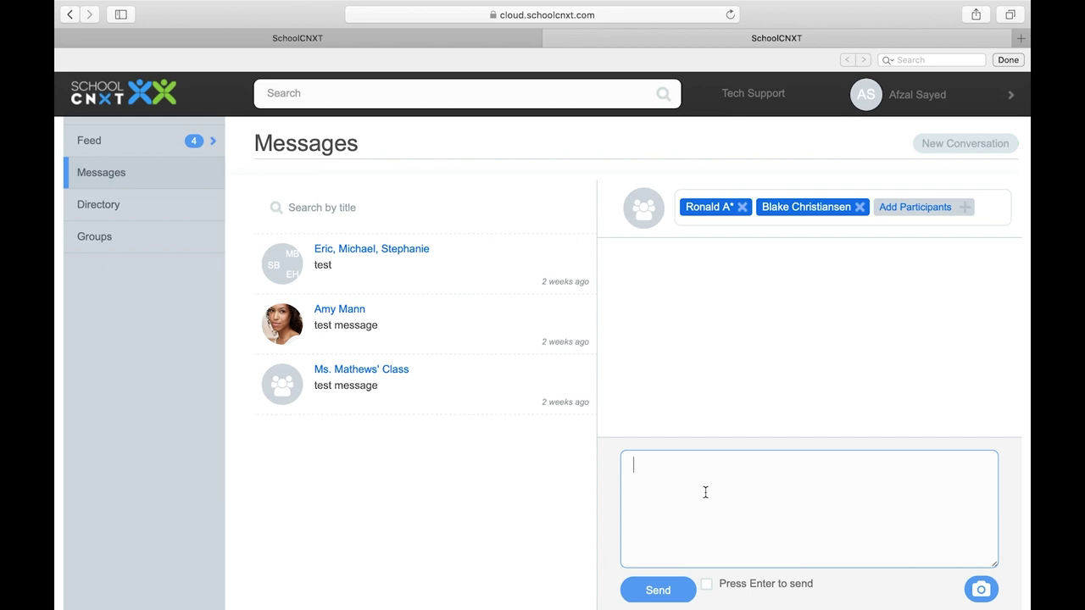
text(test)
Send the 'test' message, then go to the school Directory
click(651, 598)
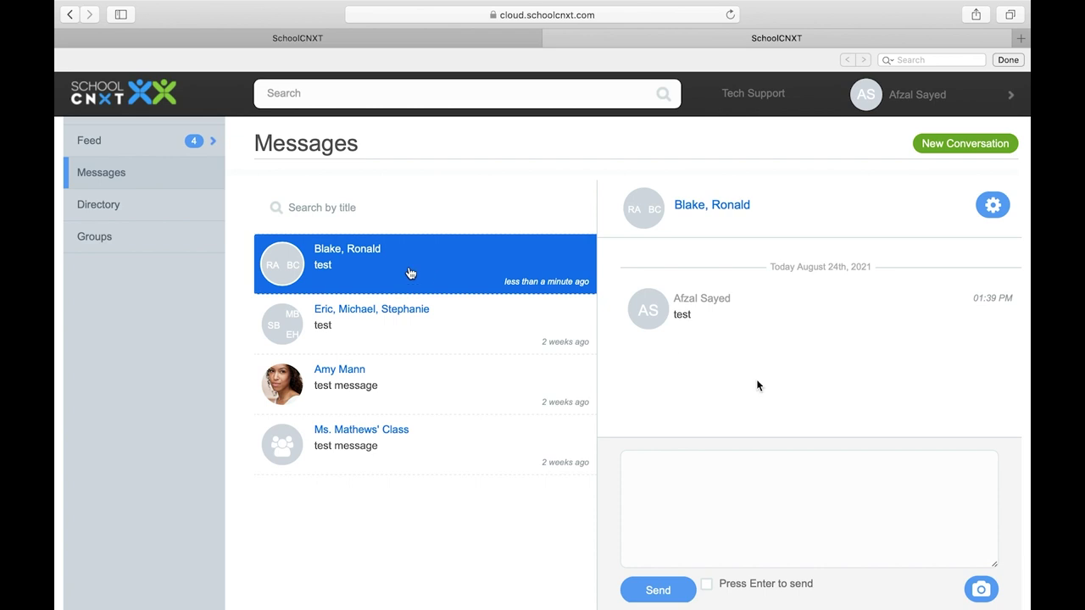
click(132, 203)
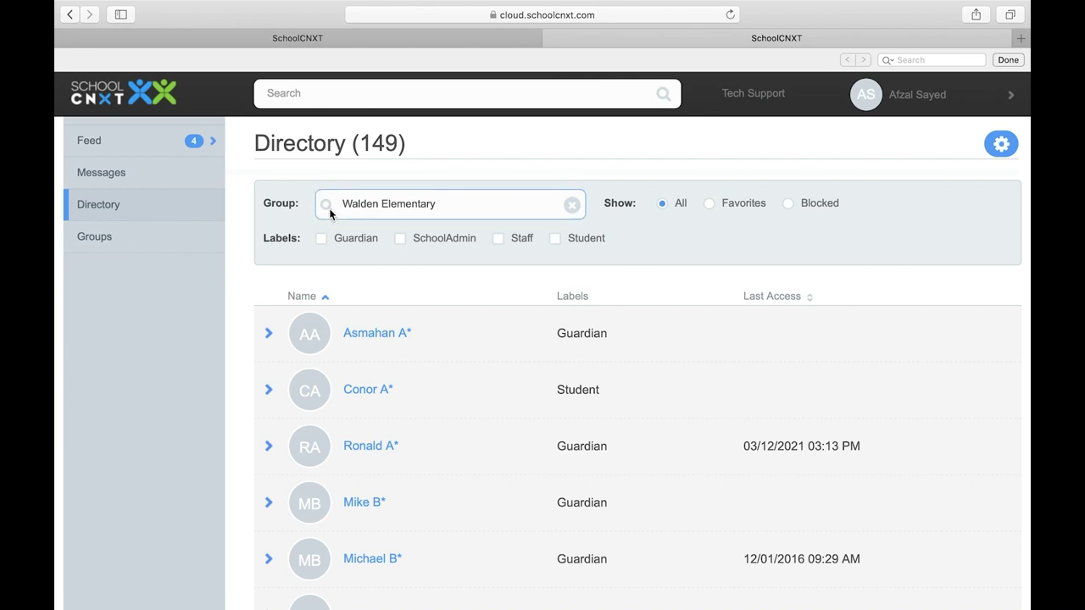
Add the guardian contact to favorites from its gear menu
text(transl)
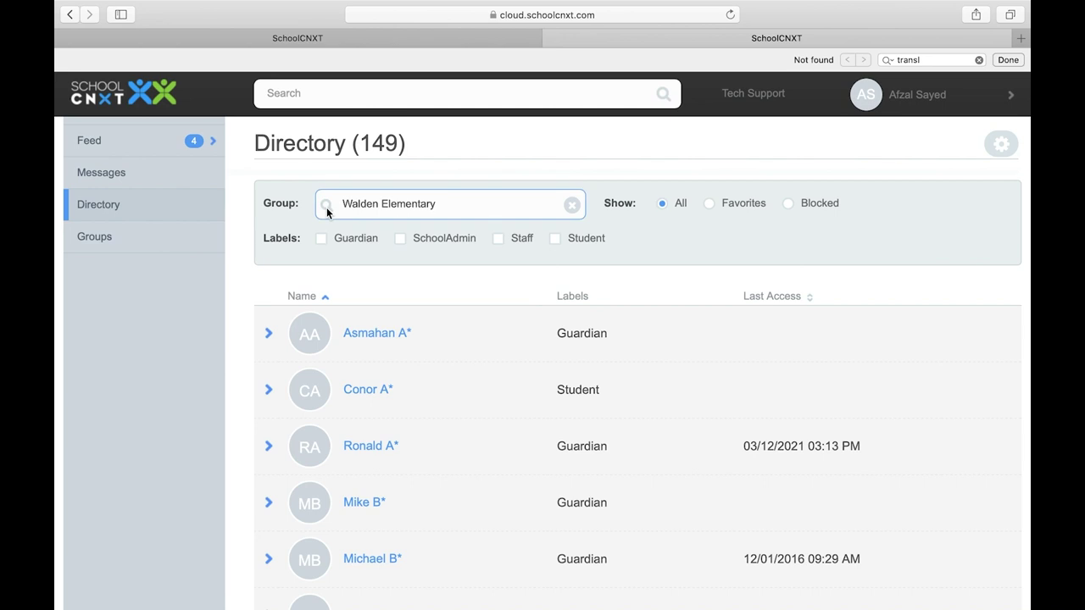
scroll(347, 376, down, 3)
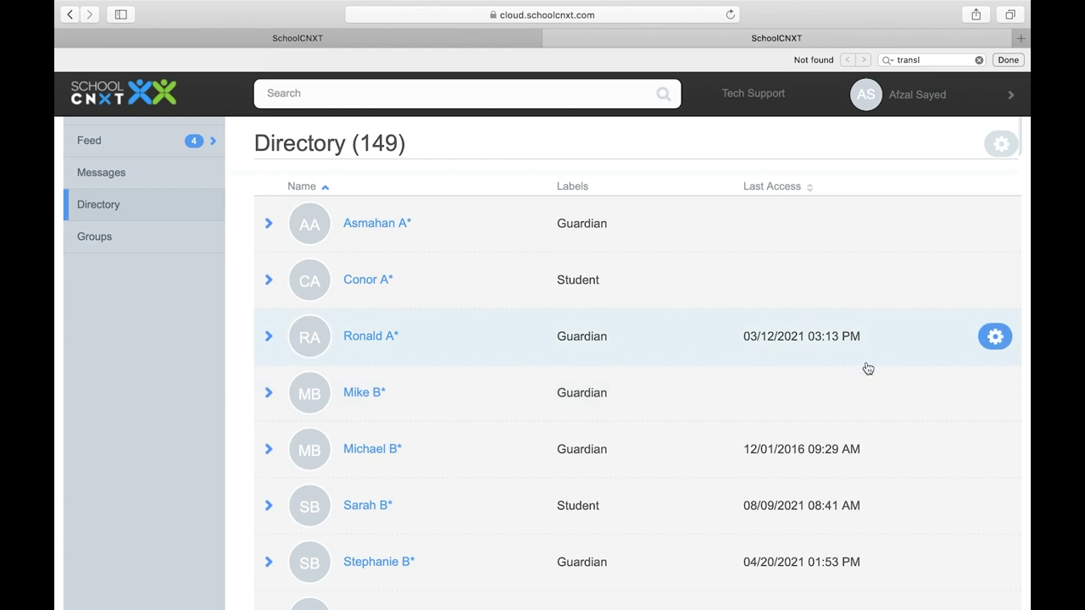
click(992, 343)
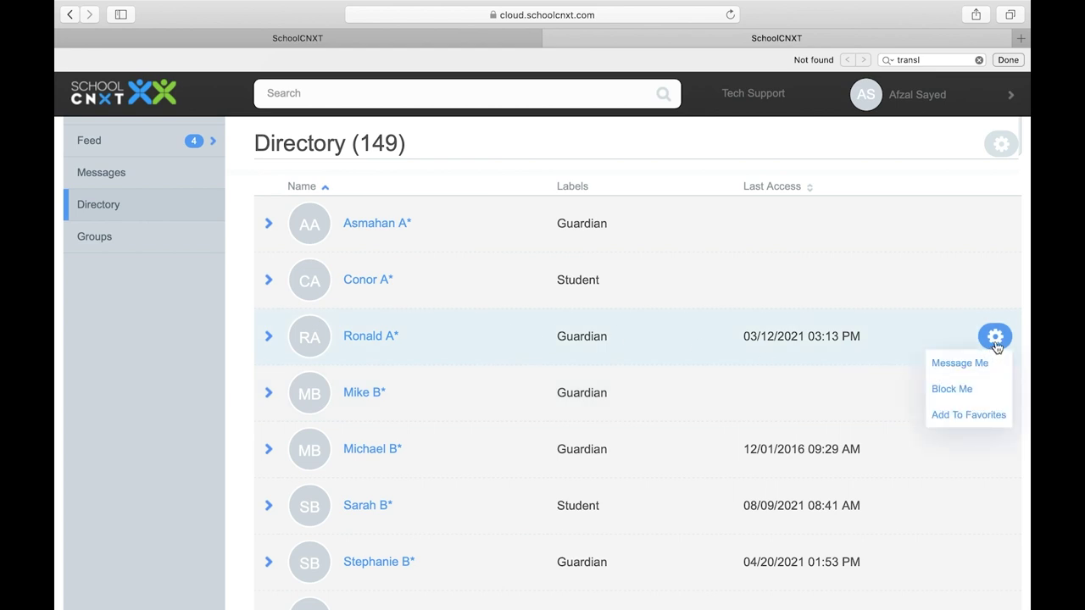
click(953, 415)
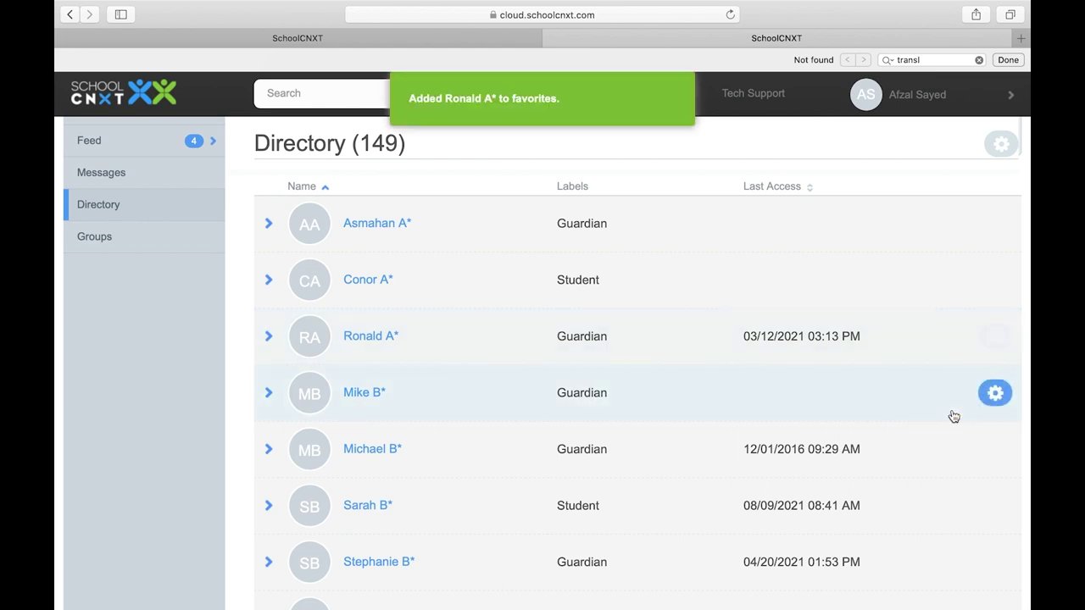
View the Favorites and Blocked contact lists, then bring up the Tech Support form
scroll(842, 319, up, 3)
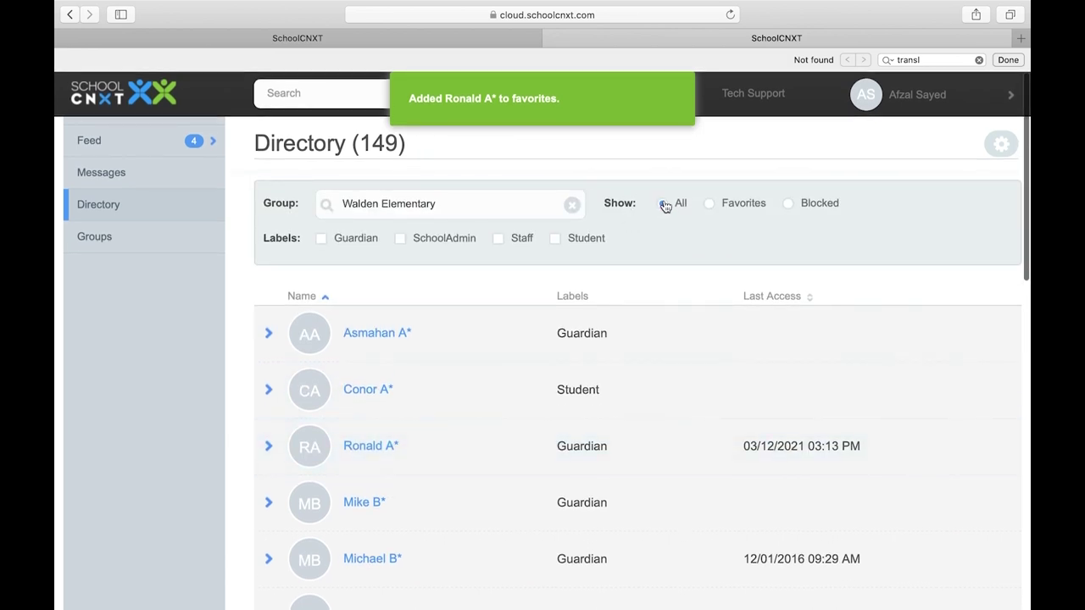
click(711, 213)
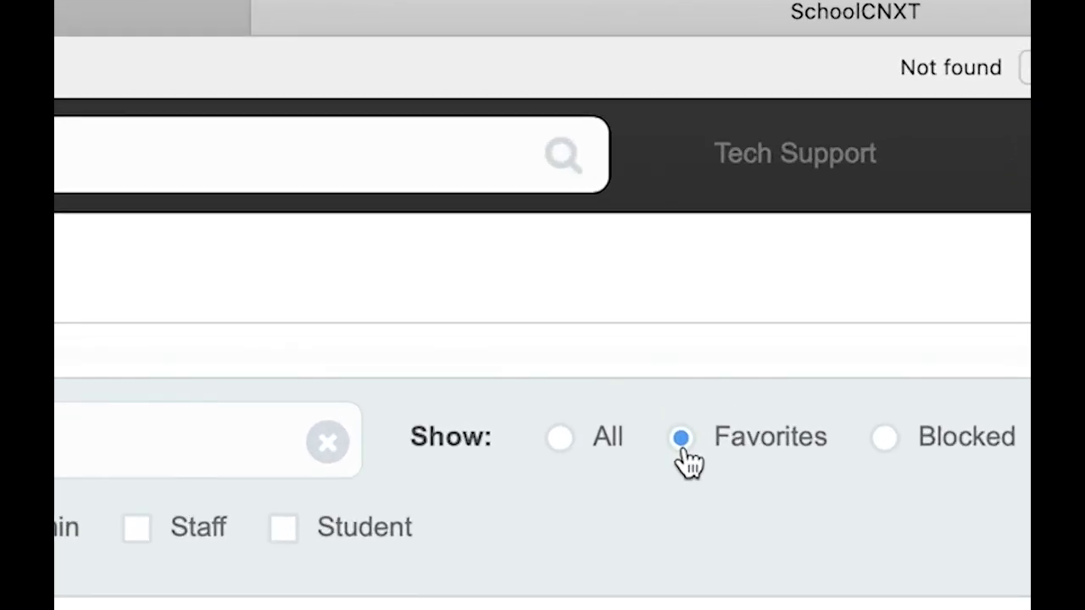
key(Right)
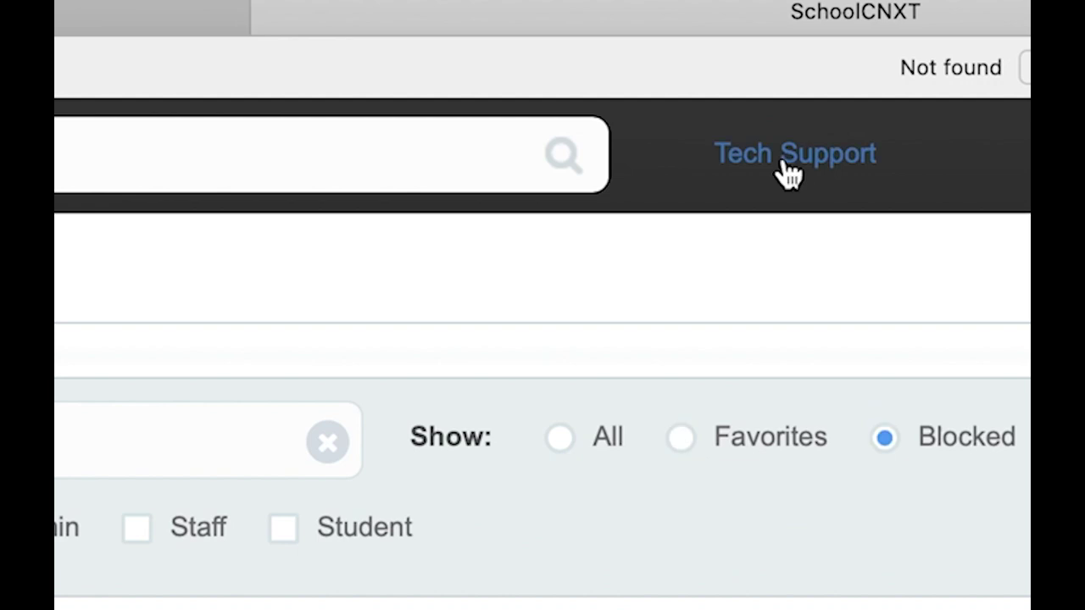
click(789, 172)
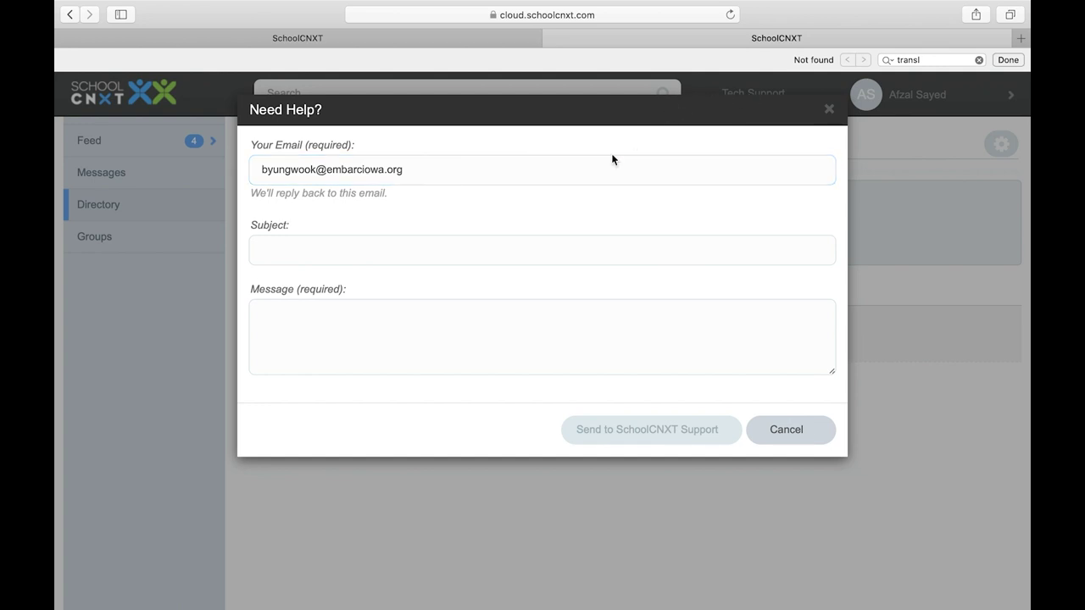
Enter subject 'Tech Issue' and message 'Issues logging in' in the help form
click(518, 254)
text(Tech Issue)
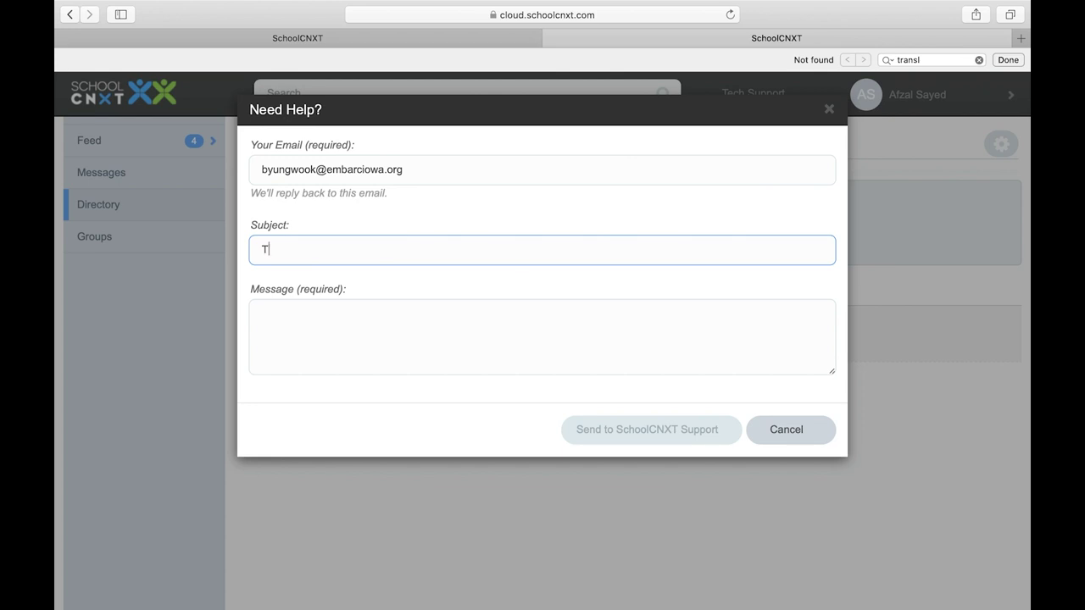
click(487, 313)
text(Issues logging )
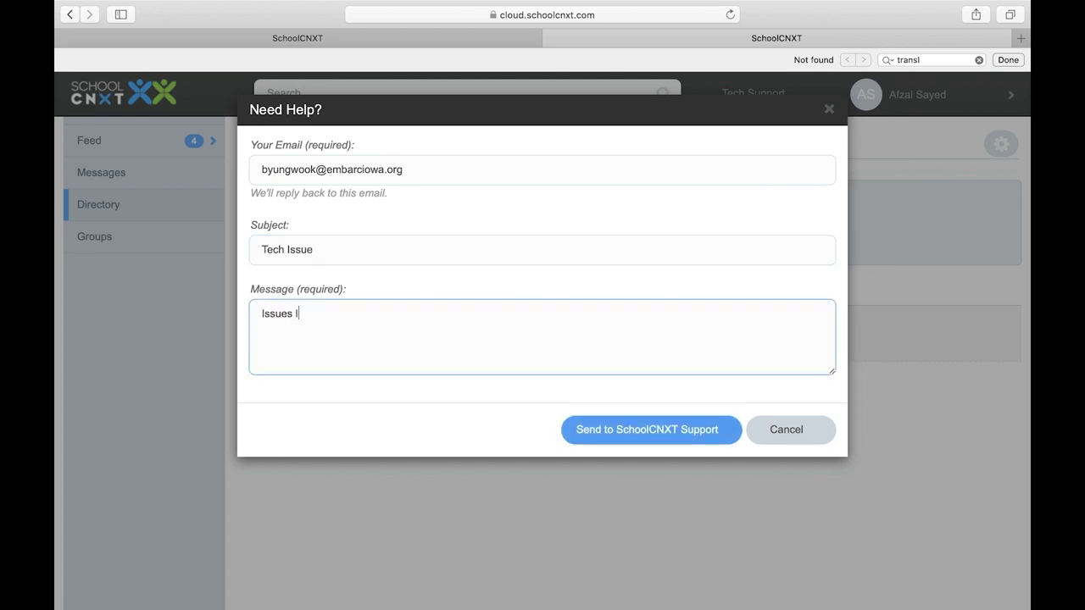
text(in)
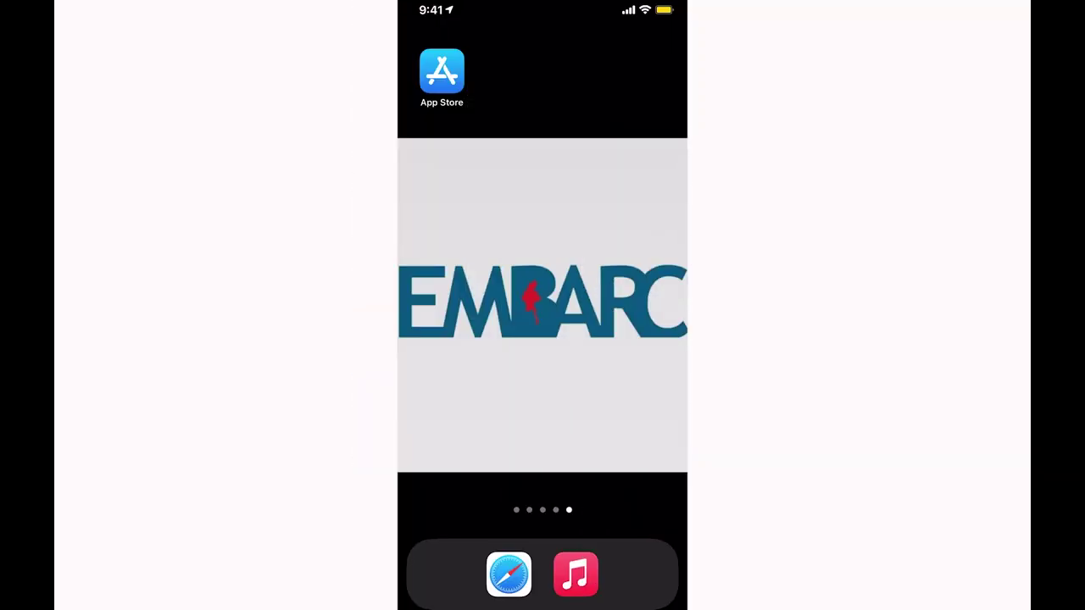
Search the App Store for 'school cnxt', install the SchoolCNXT app and open it
click(442, 72)
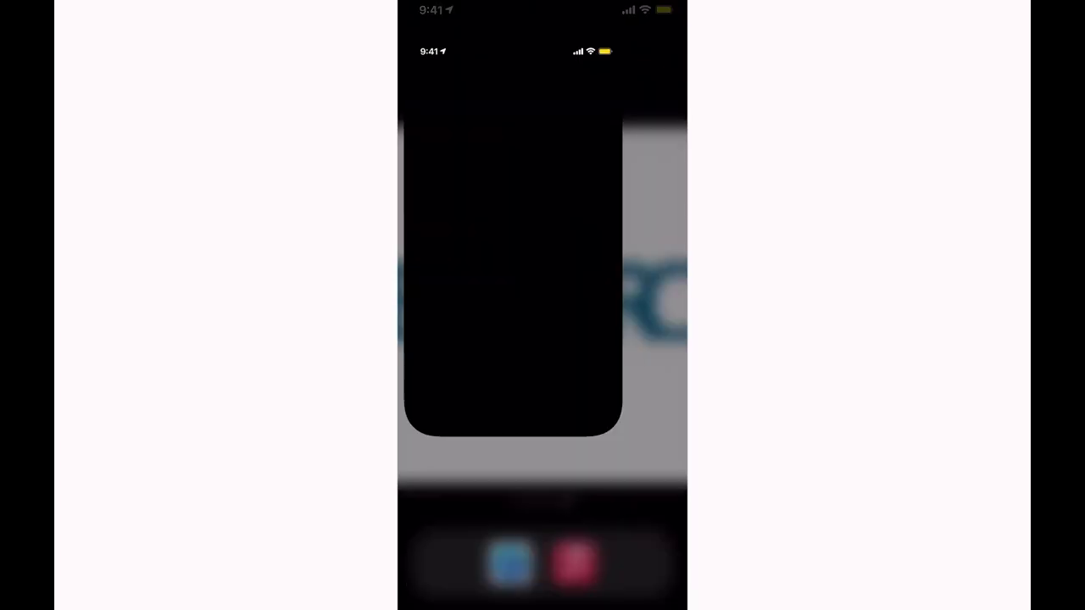
text(school cnxt)
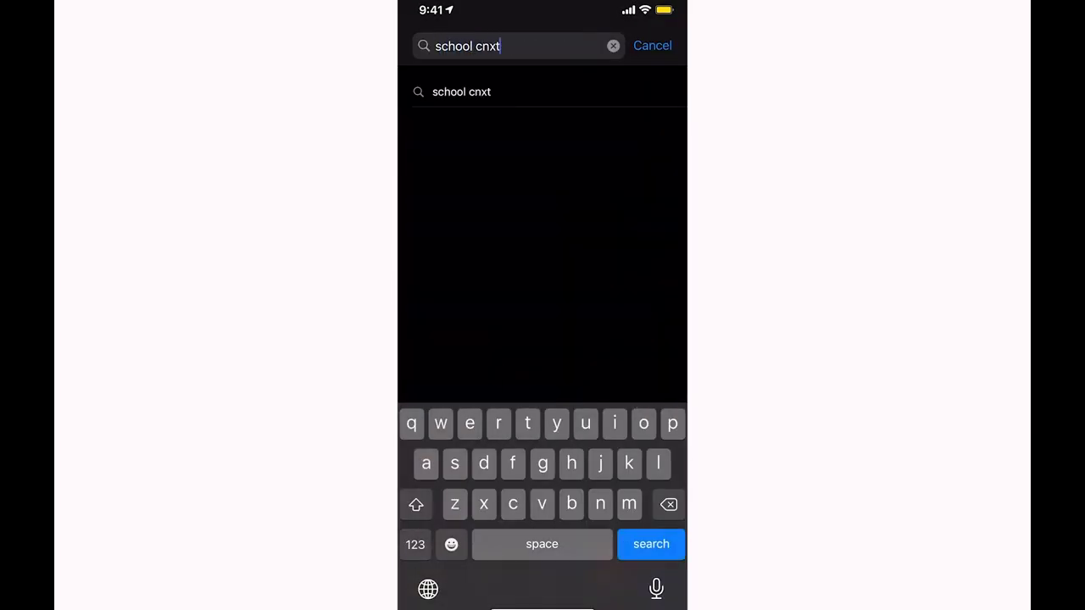
key(Return)
click(661, 214)
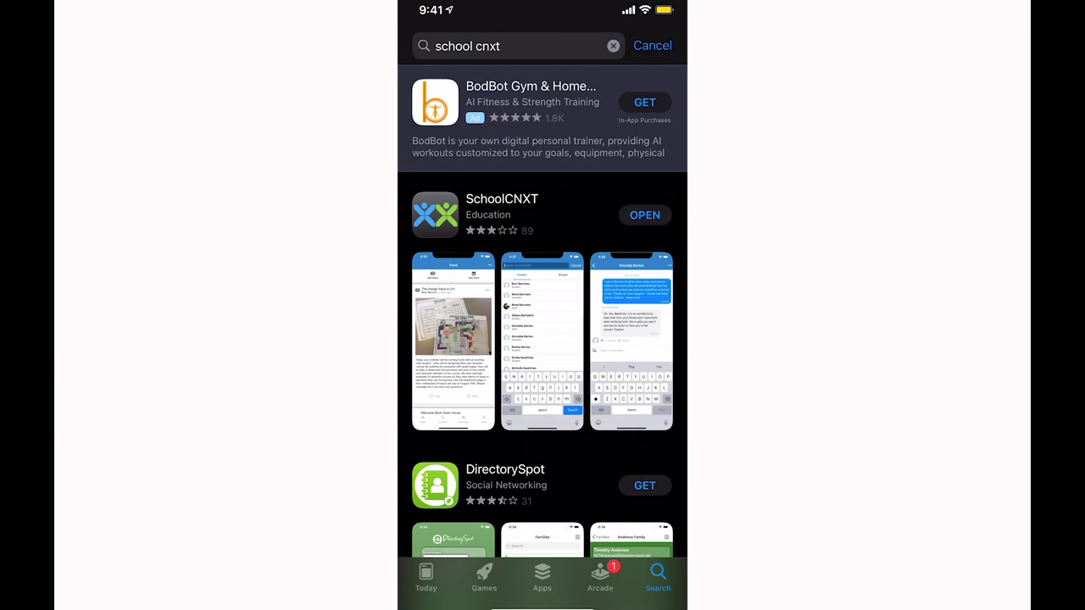
click(645, 215)
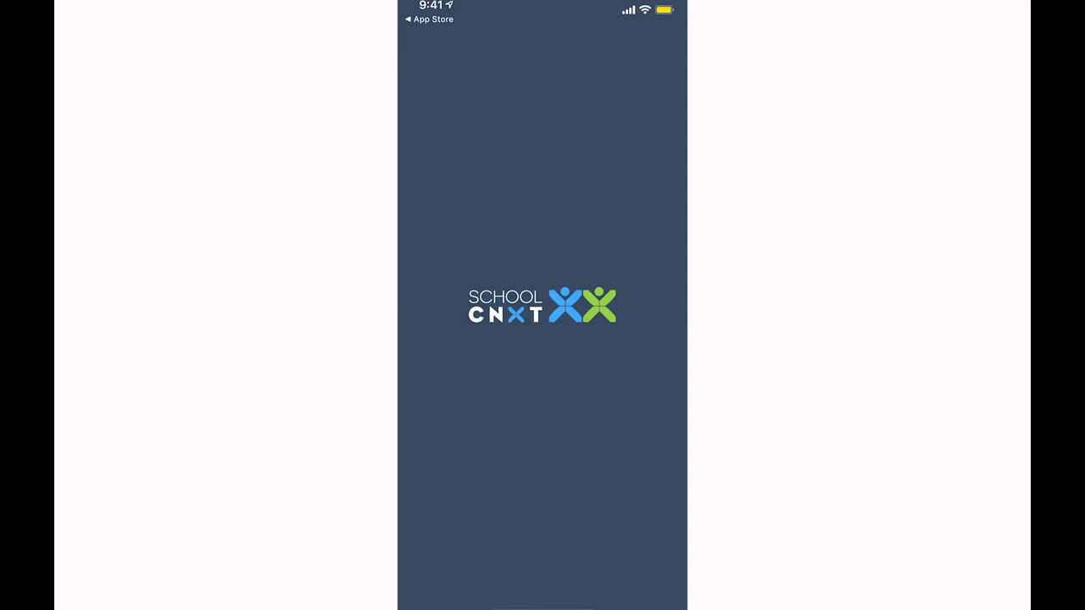
Scroll the language list down and back up, leaving English selected
scroll(542, 313, down, 10)
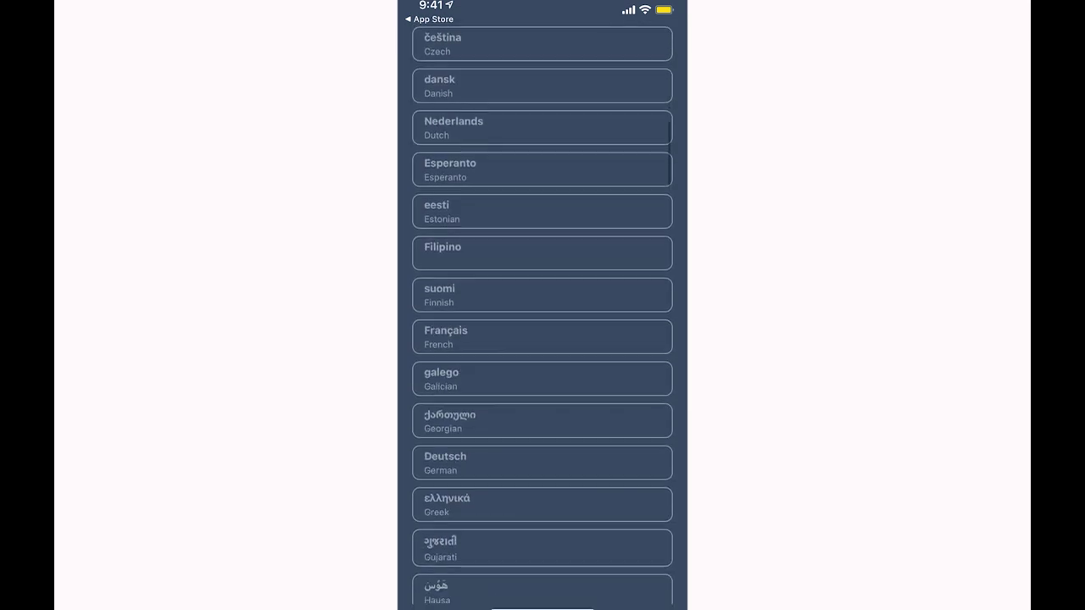
scroll(543, 315, up, 10)
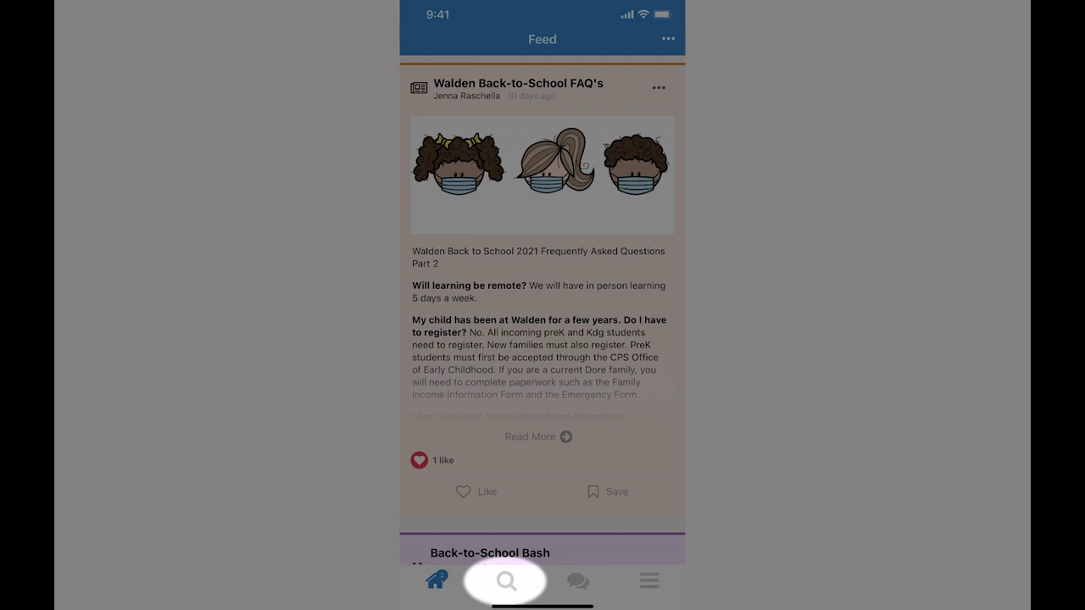
Advance the intro tour from the Search tab to the empty Messages tab
click(506, 581)
click(578, 582)
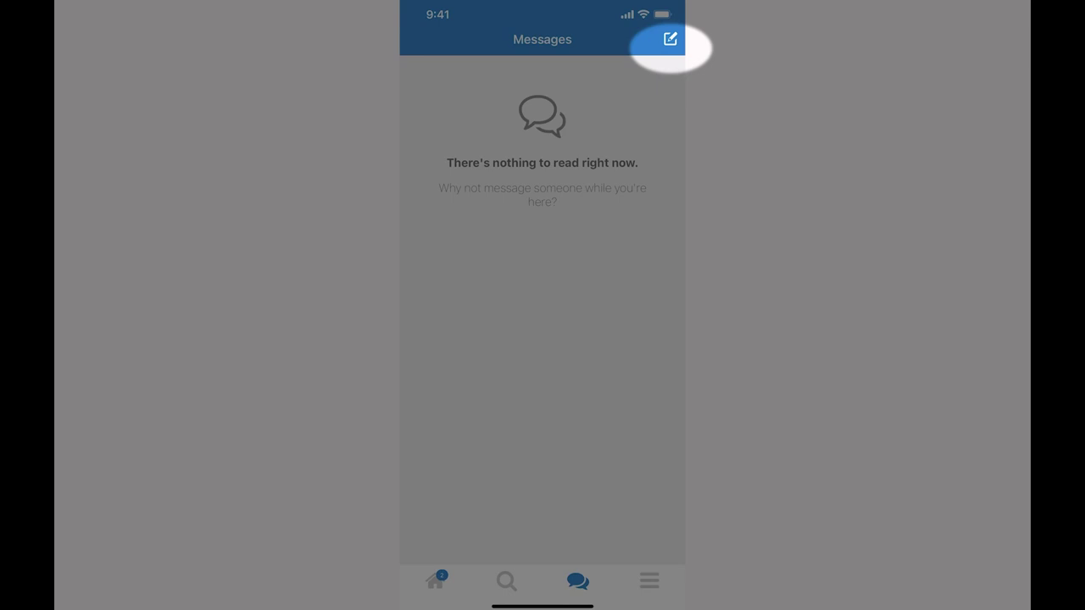
Compose a new conversation with two selected users and type 'Test' as the message
click(670, 39)
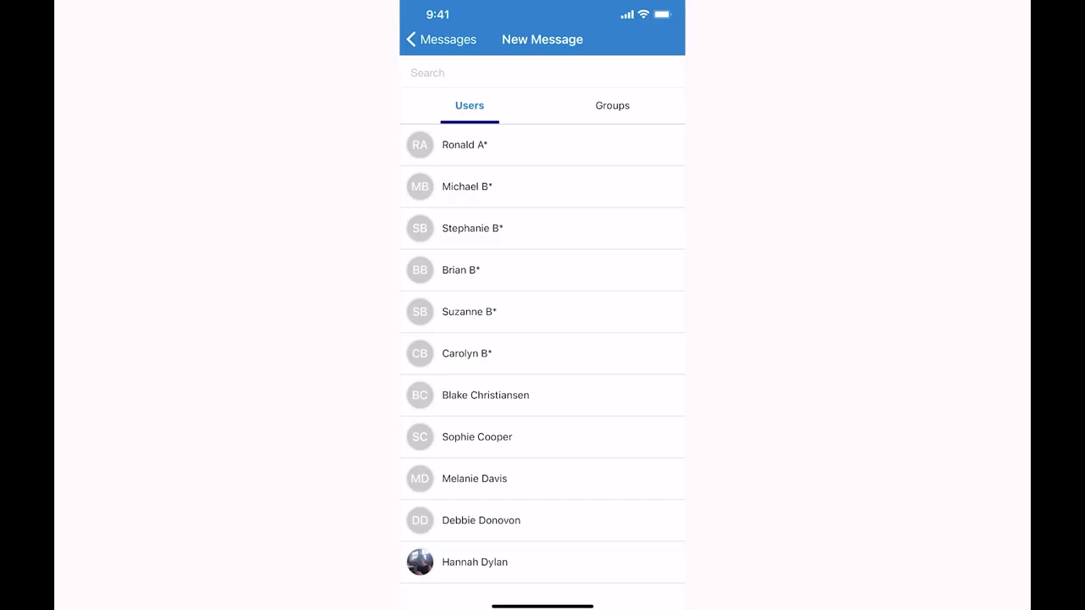
click(477, 436)
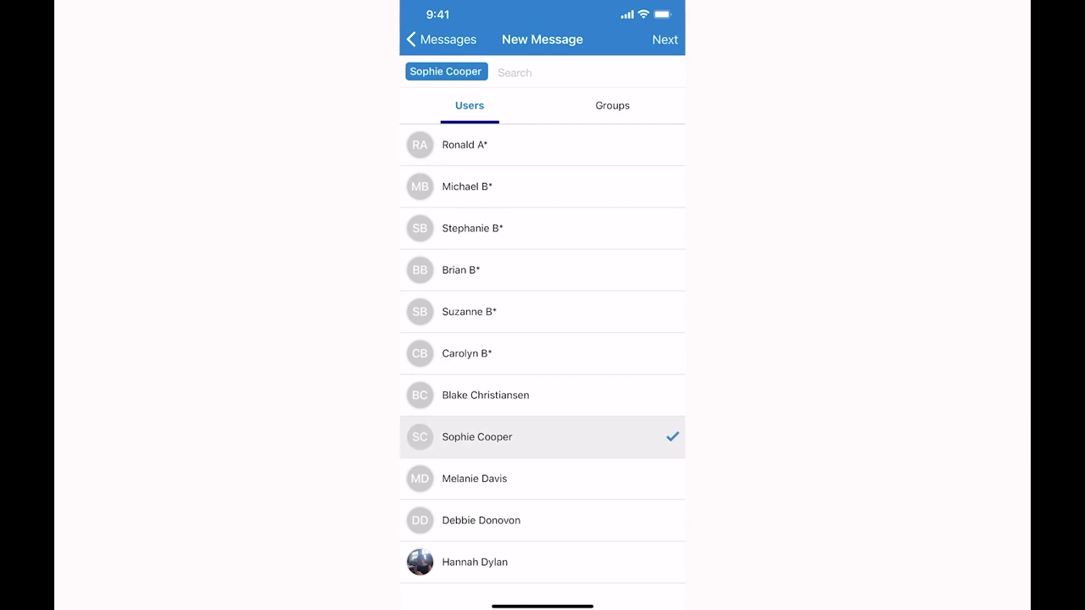
click(474, 478)
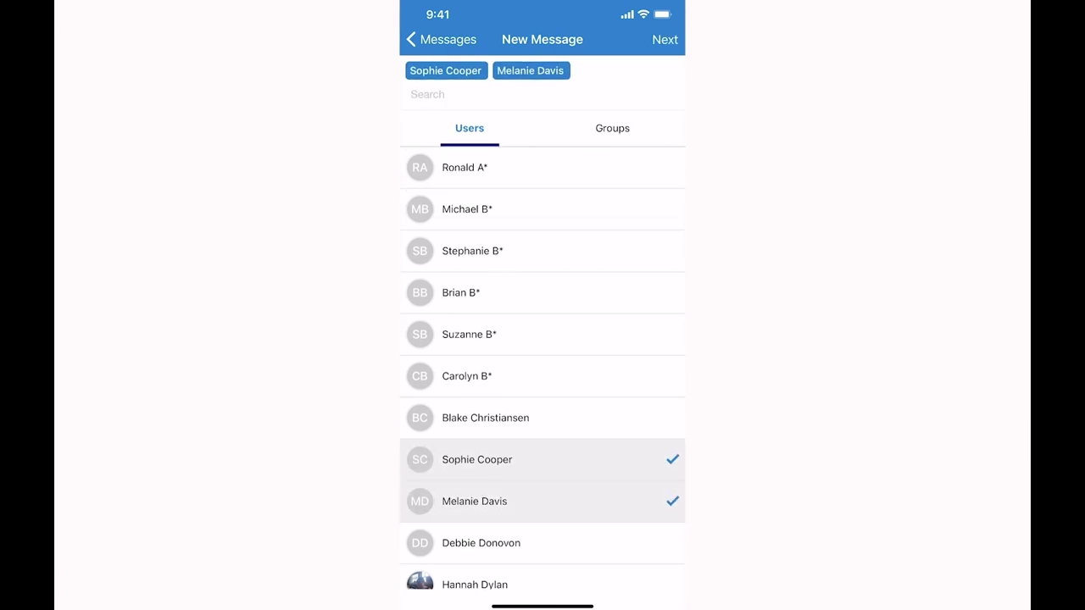
click(664, 39)
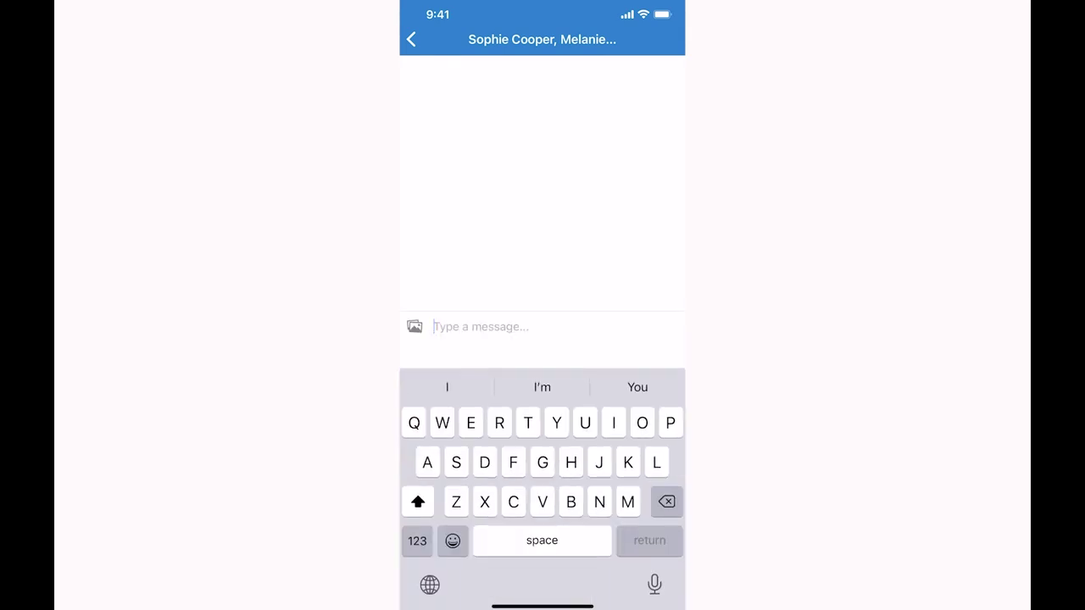
text(Test)
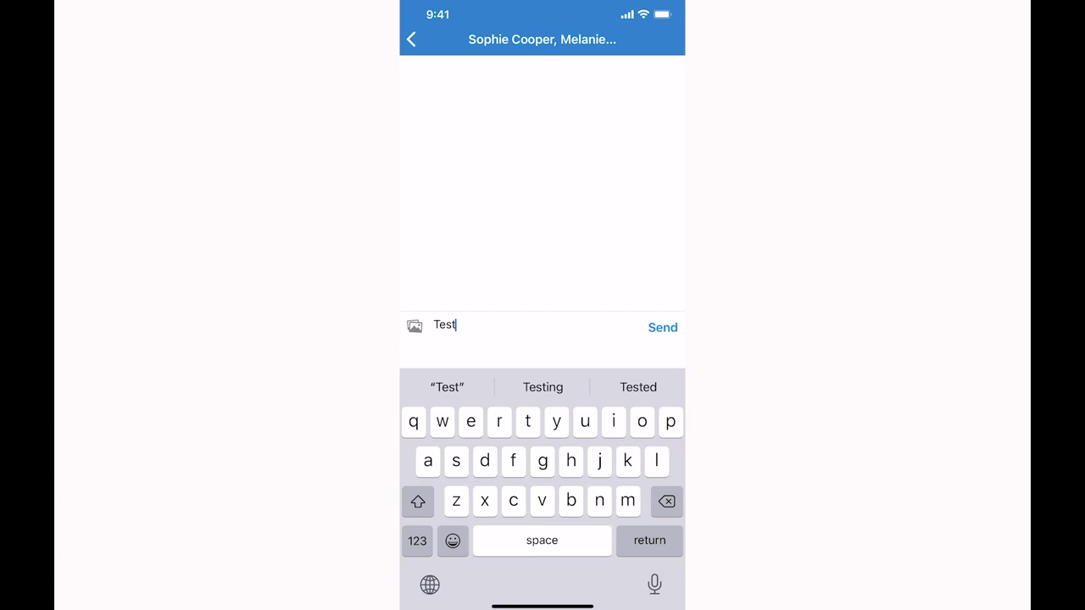